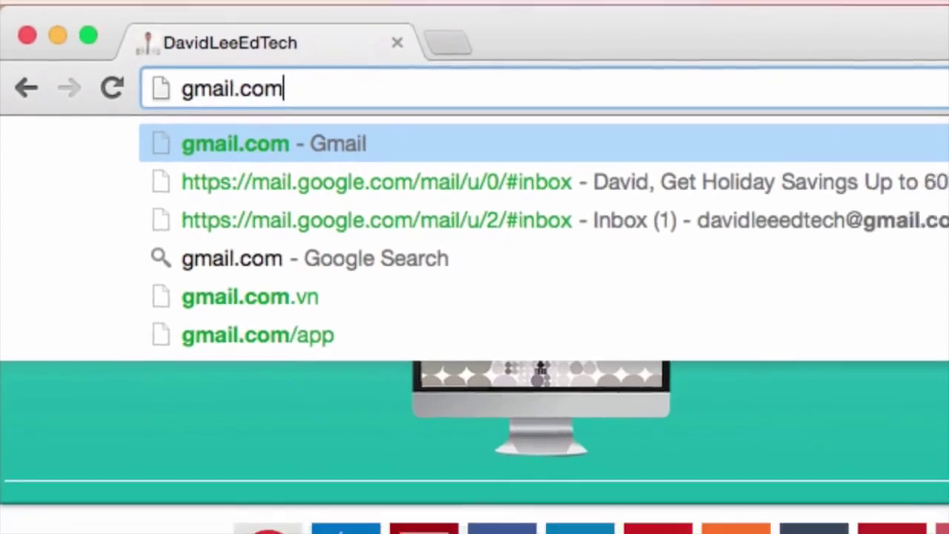
Go to gmail.com and sign in with the first listed Google account using its prefilled password
key("Return")
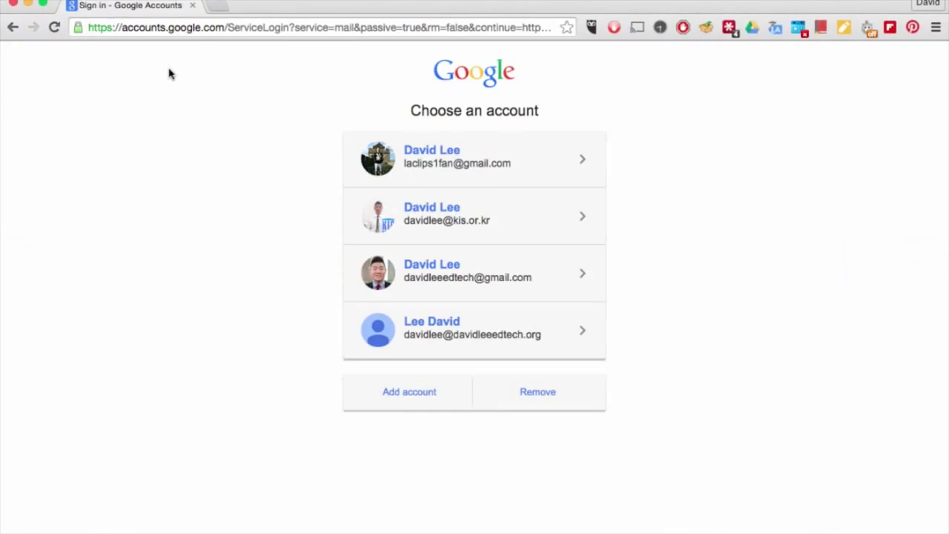
left_click(423, 161)
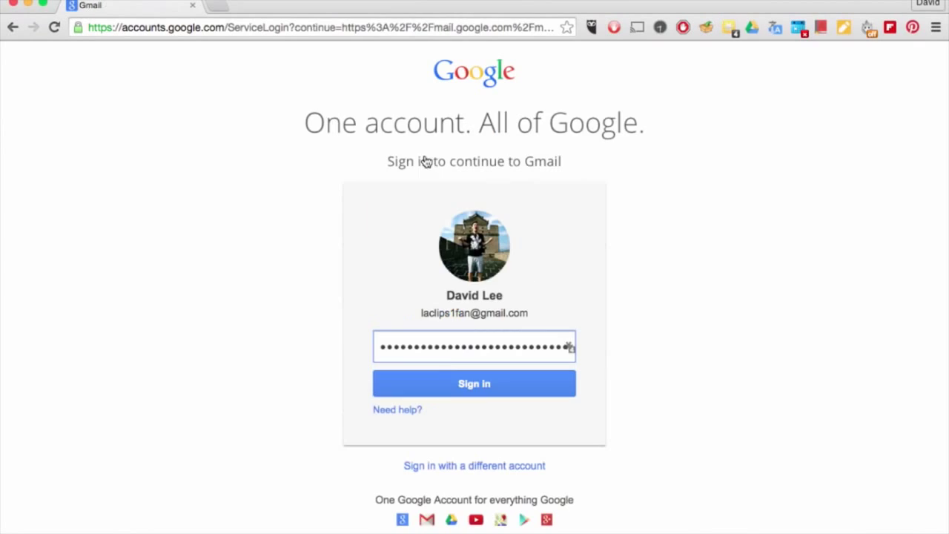
left_click(436, 386)
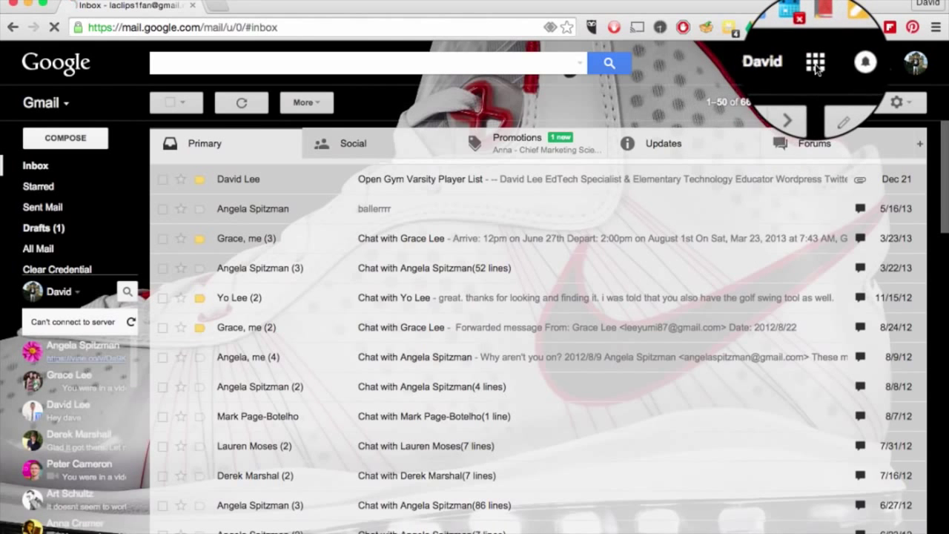
Open Google Drive from the Google apps and show the options for creating or uploading items
left_click(816, 64)
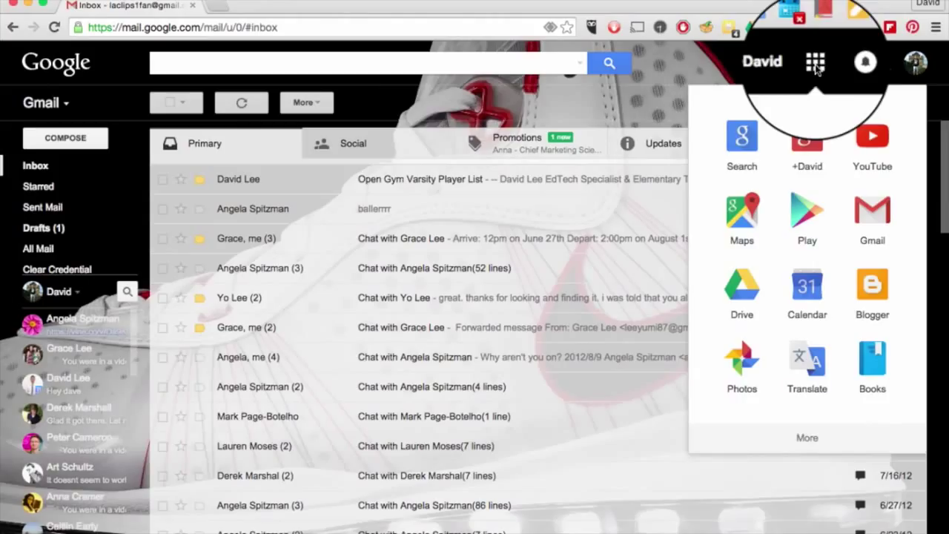
left_click(756, 285)
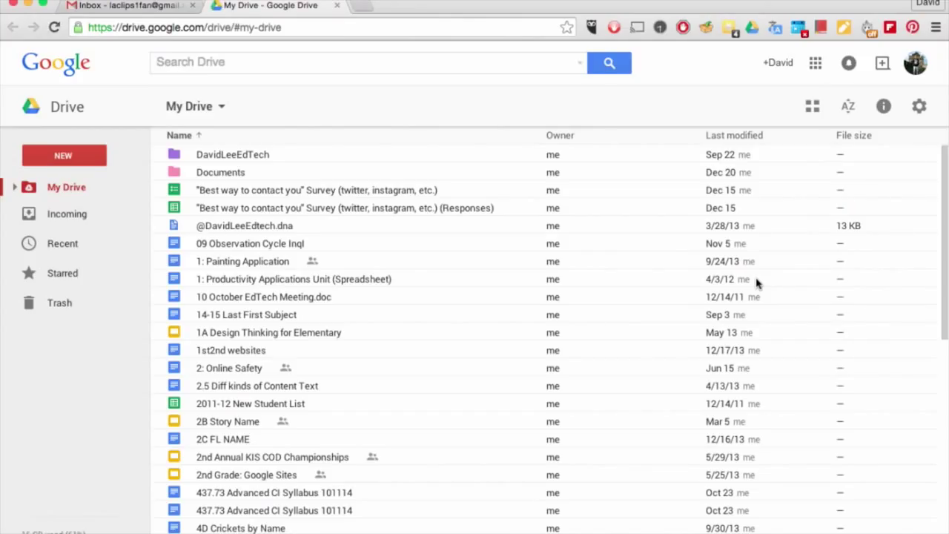
left_click(99, 156)
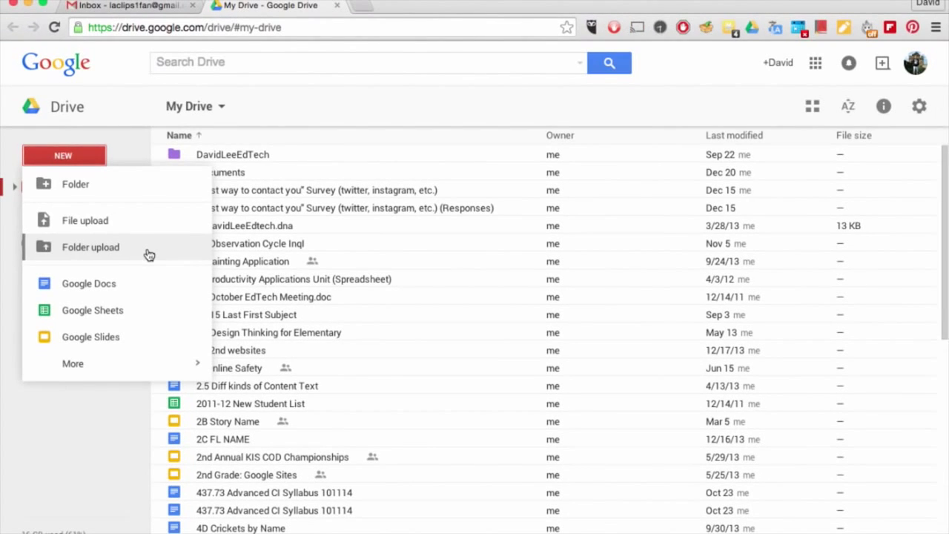
Upload the IntroductionToProgrammingUsingPython PDF from the desktop into the DavidLeeEdTech folder, narrowing the browser window to reach it
left_click(239, 154)
double_click(249, 160)
left_click_drag(946, 398, 760, 401)
left_click_drag(823, 434, 391, 323)
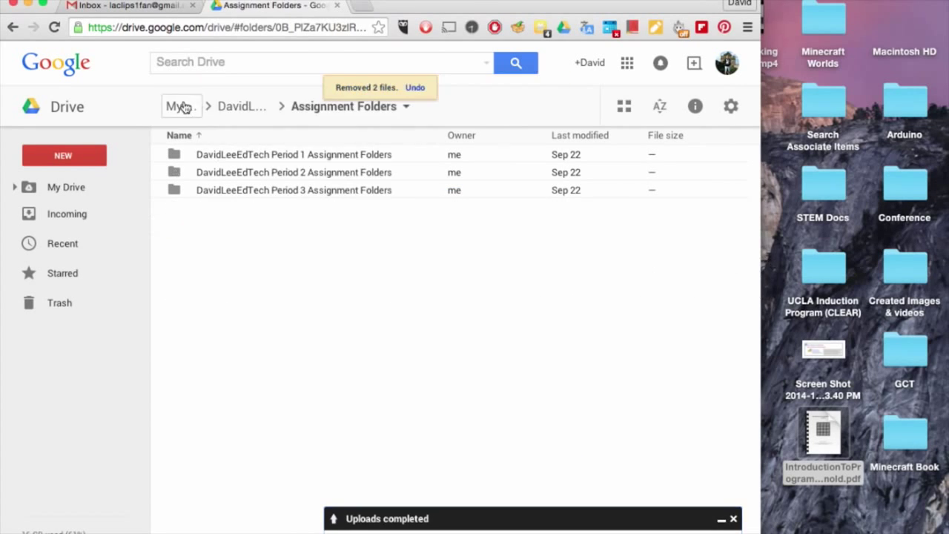
Return to My Drive and open the DavidLeeEdTech folder
left_click(186, 104)
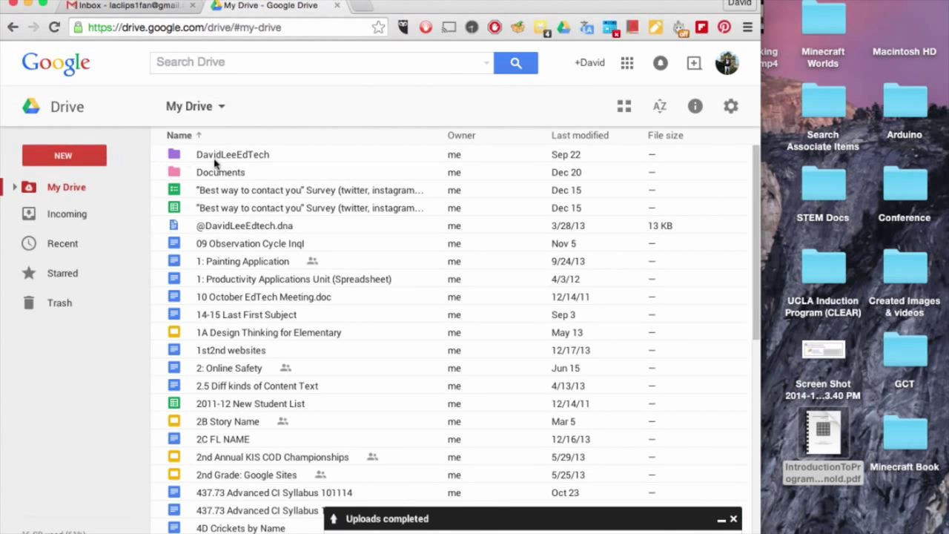
left_click(228, 162)
double_click(234, 156)
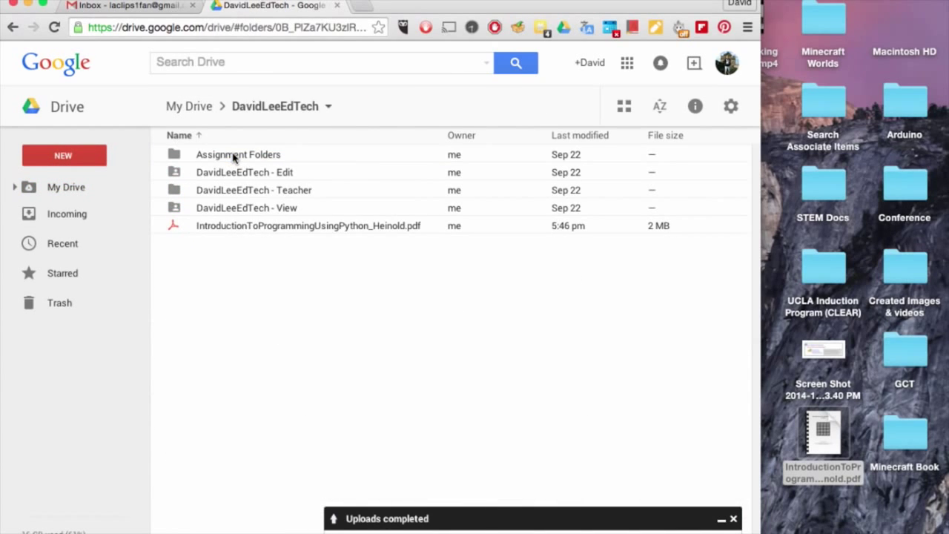
Create a new Google Docs document in the DavidLeeEdTech folder and name it "Drive Tutorial"
right_click(228, 248)
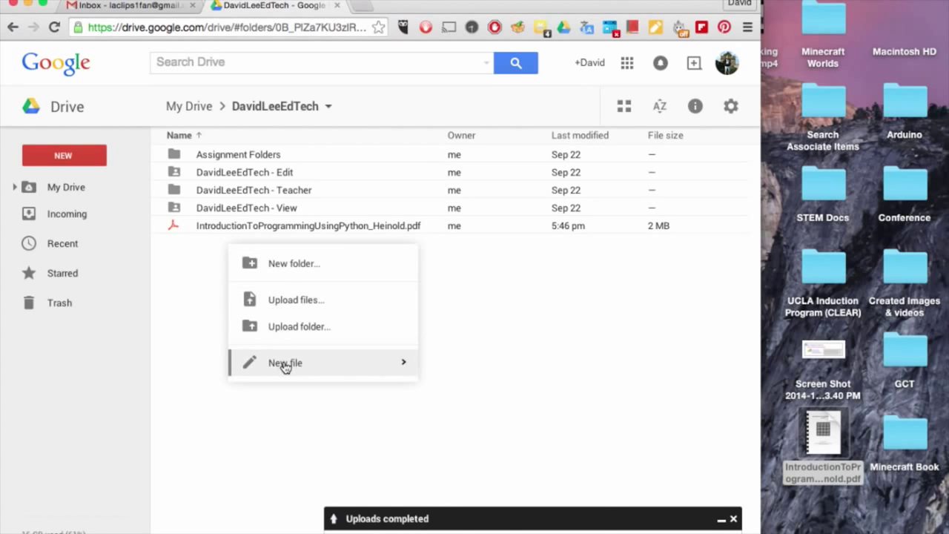
mouse_move(285, 366)
left_click(434, 365)
left_click(130, 58)
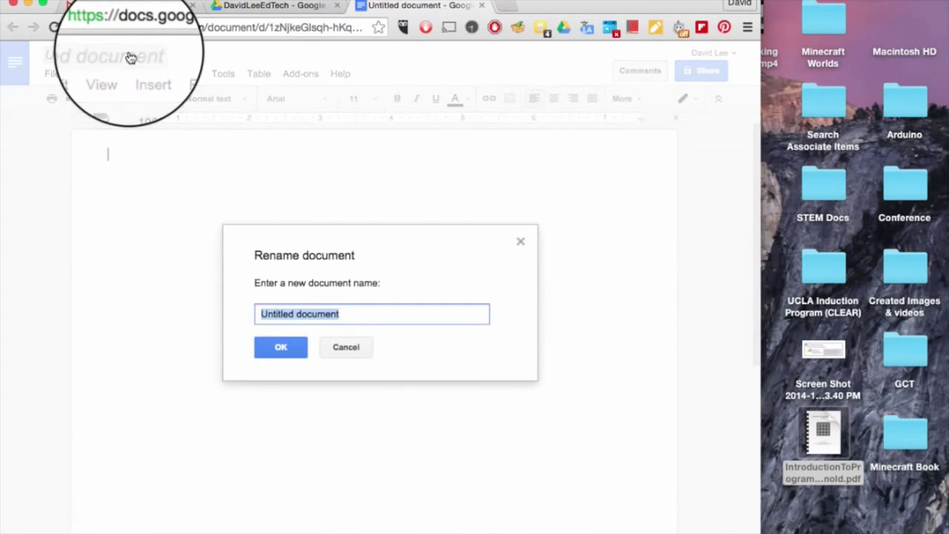
type("Drive Tutorial")
key("Return")
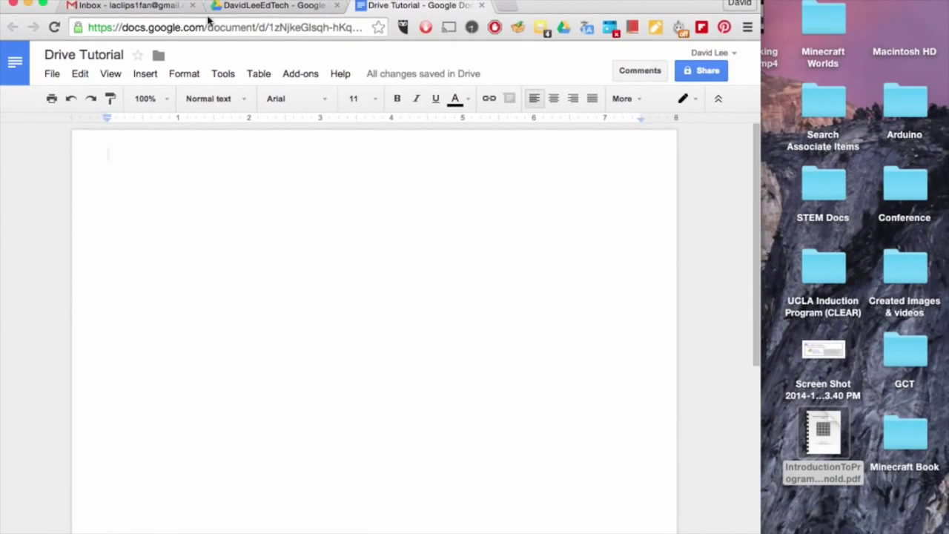
Return to the Drive folder and examine the additional file types and the apps that can be connected to Drive
left_click(270, 5)
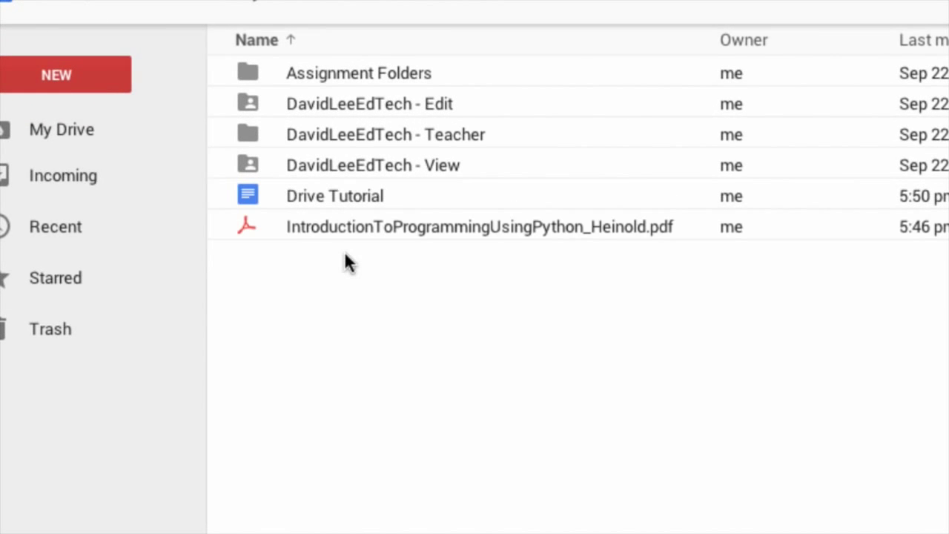
left_click(114, 78)
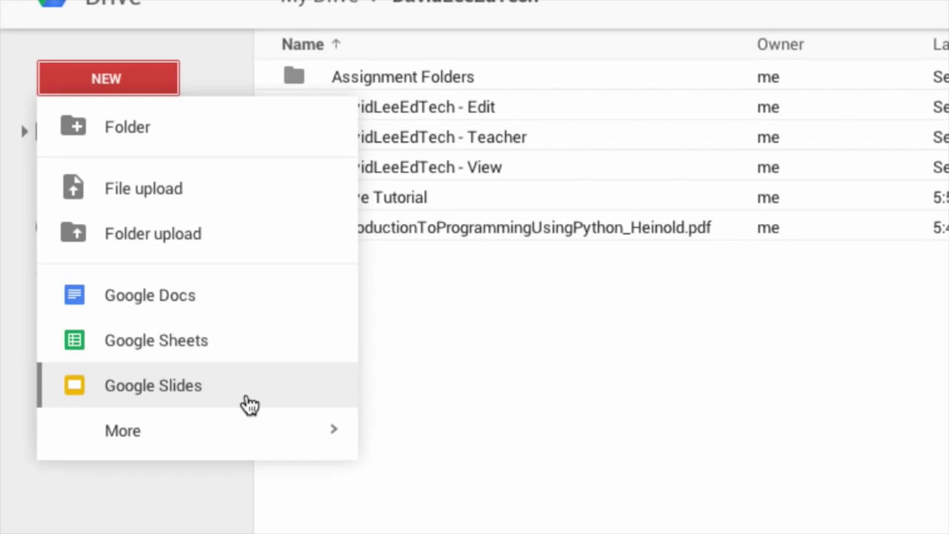
mouse_move(297, 430)
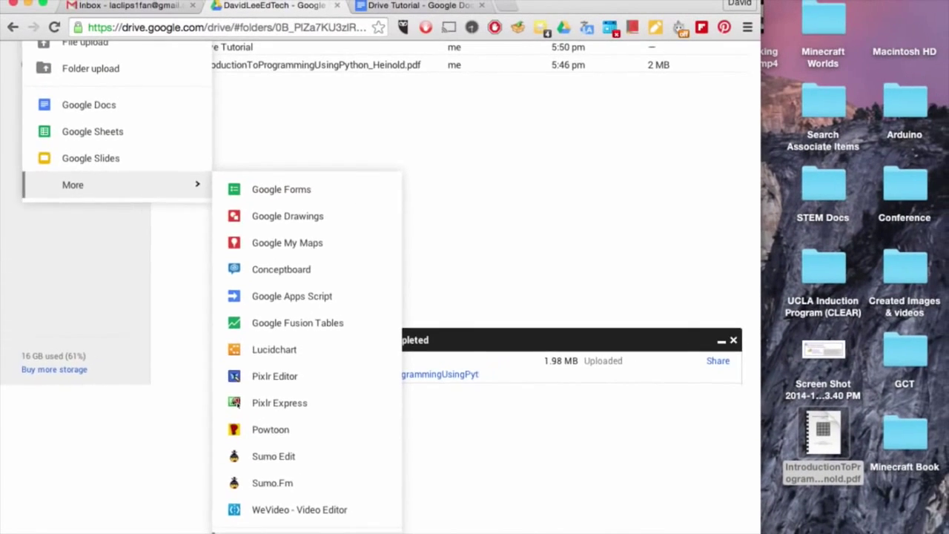
left_click(298, 533)
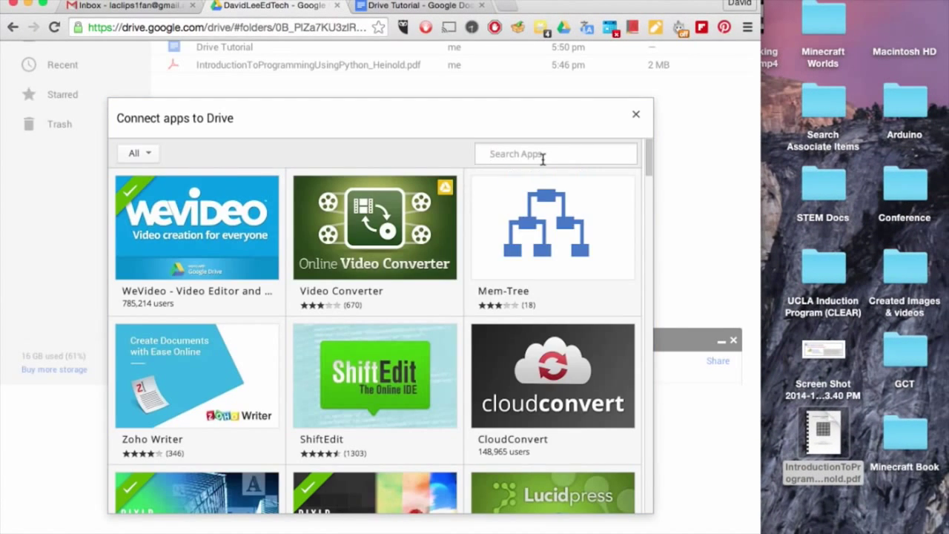
left_click(636, 116)
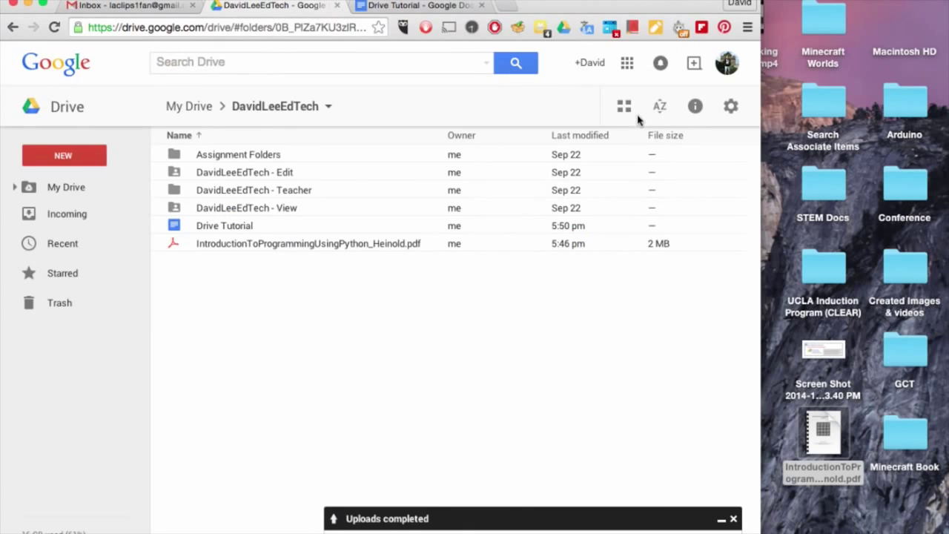
Go back to My Drive and expand its folder tree through Documents down to the Work subfolders
left_click(115, 192)
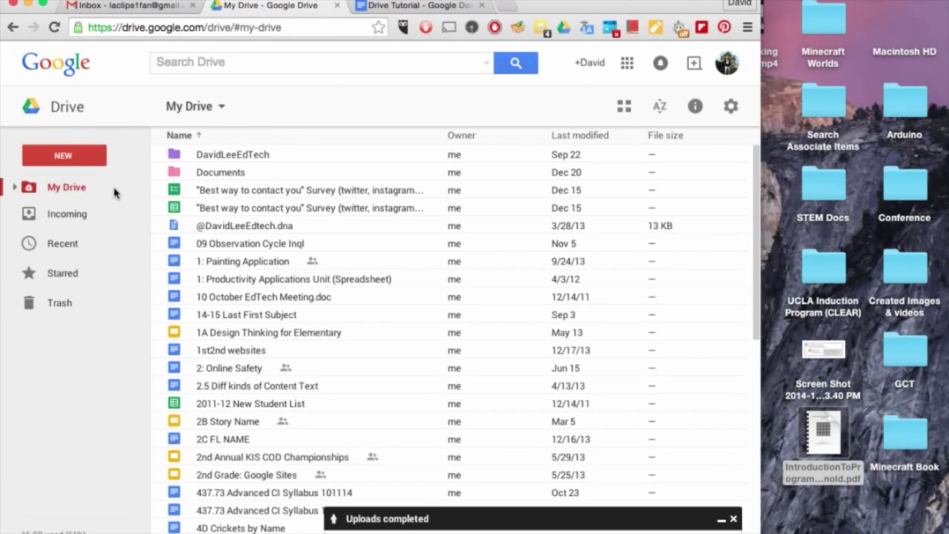
left_click(15, 189)
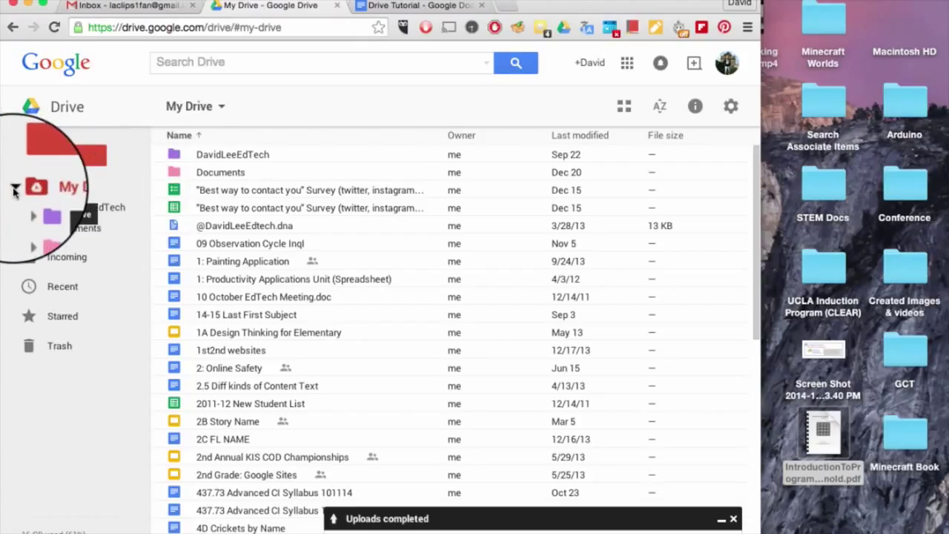
left_click(25, 229)
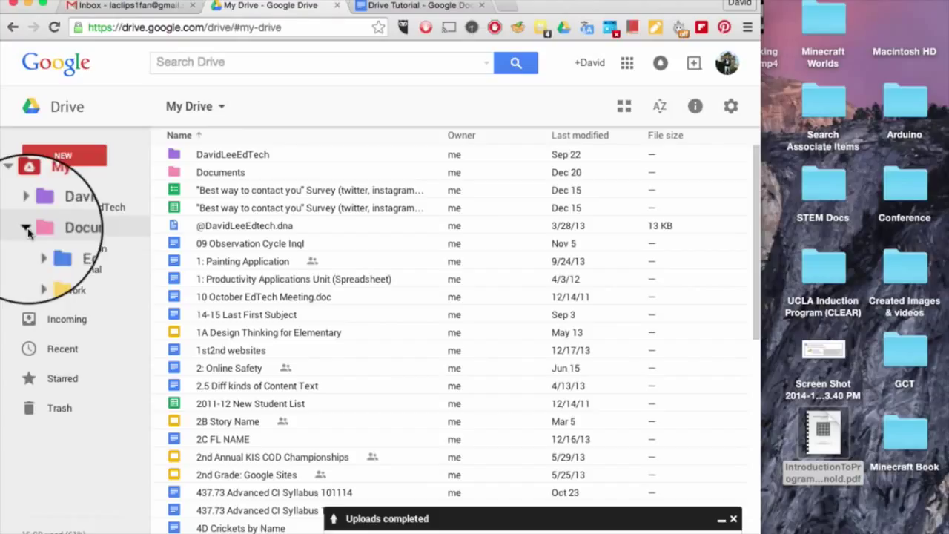
left_click(38, 292)
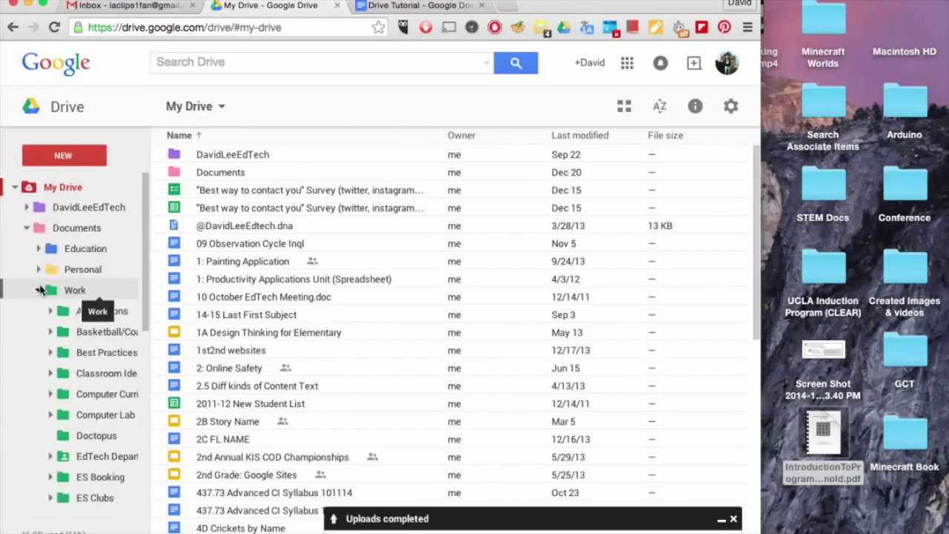
Remove the "1A Design Thinking for Elementary" file from My Drive and undo the removal
left_click(363, 332)
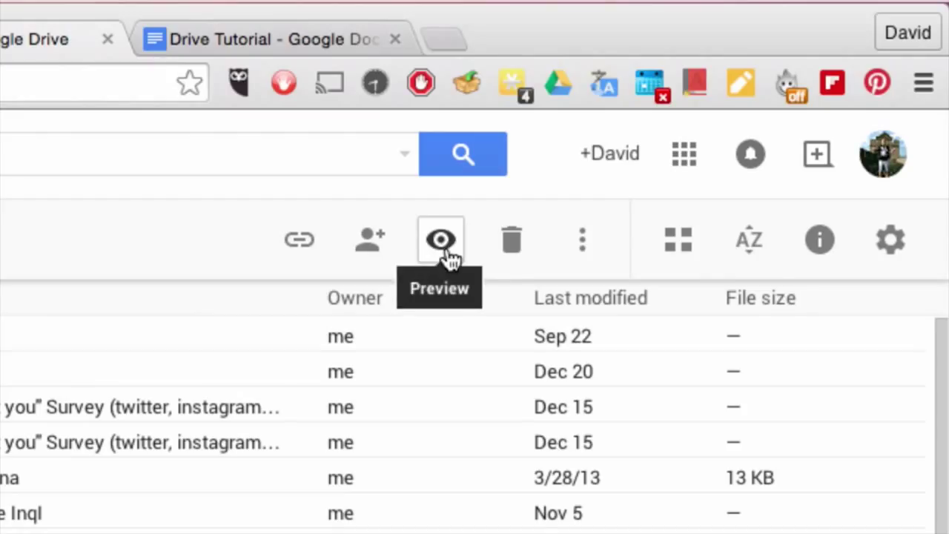
left_click(519, 252)
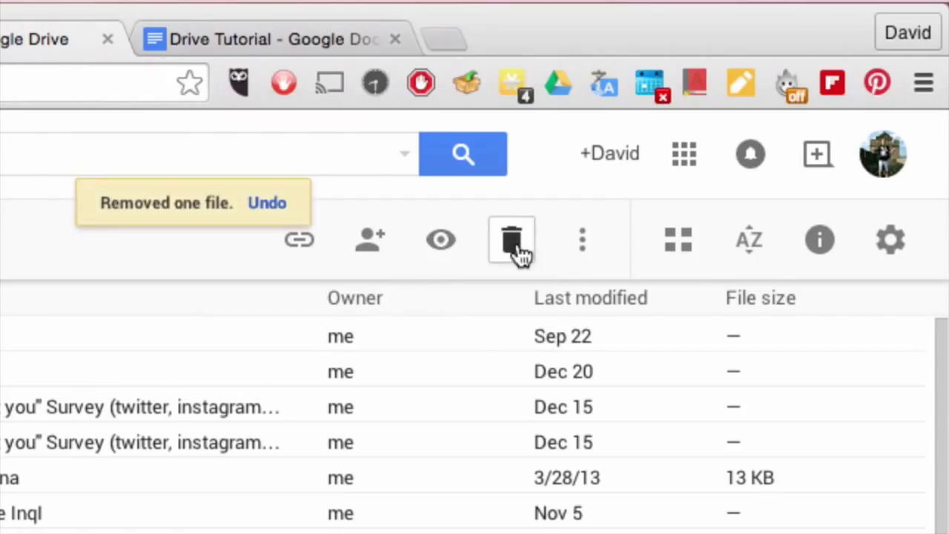
left_click(267, 214)
Examine the Open with choices and the Move To destinations offered for the "1st2nd websites" document
left_click(582, 238)
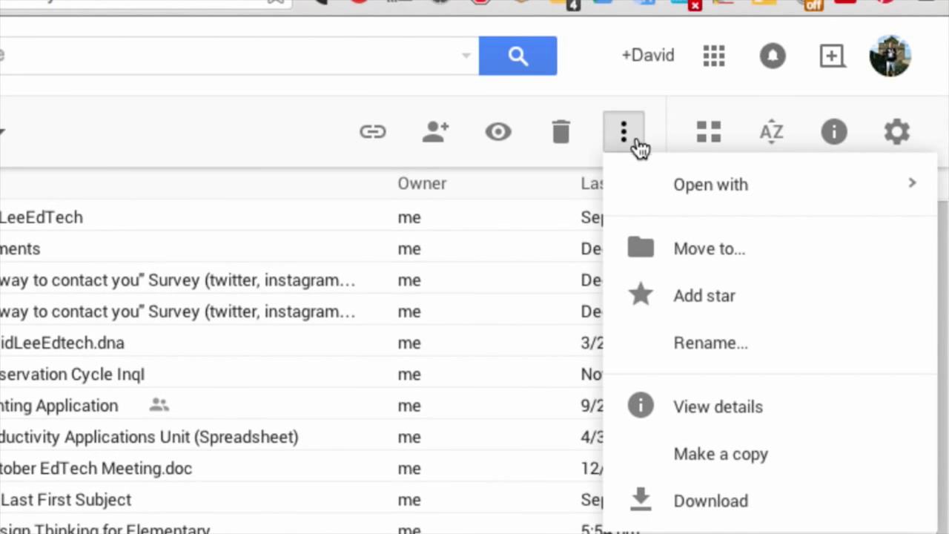
mouse_move(671, 201)
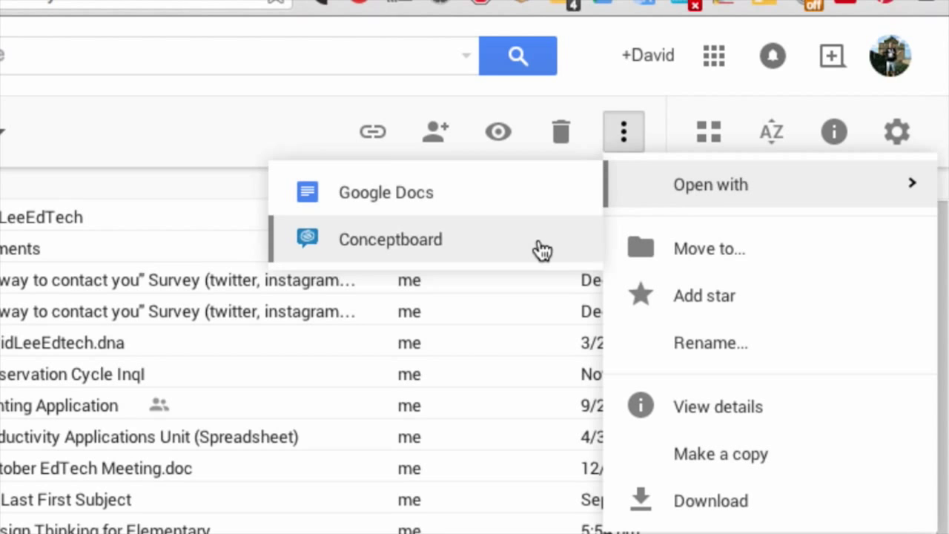
left_click(765, 260)
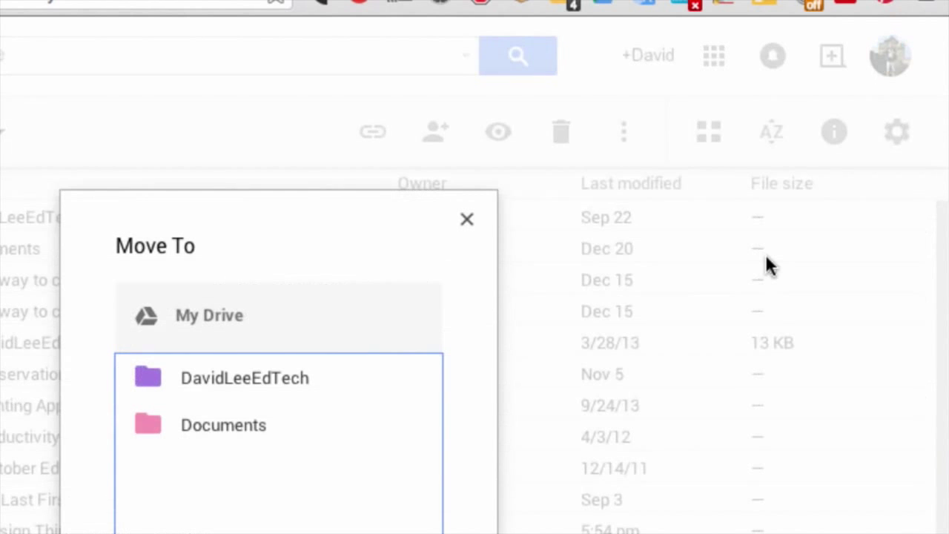
left_click(466, 220)
Add a star to the "1st2nd websites" document
left_click(629, 138)
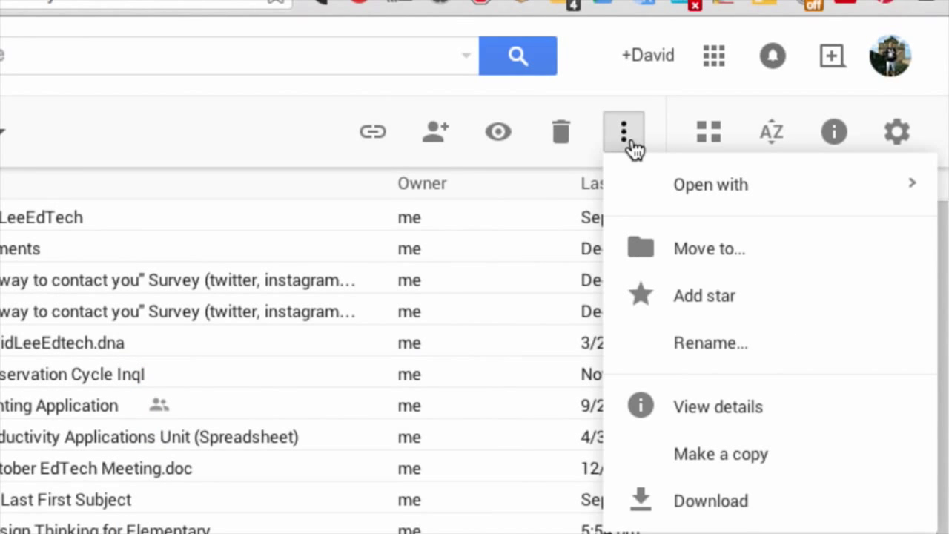
left_click(761, 312)
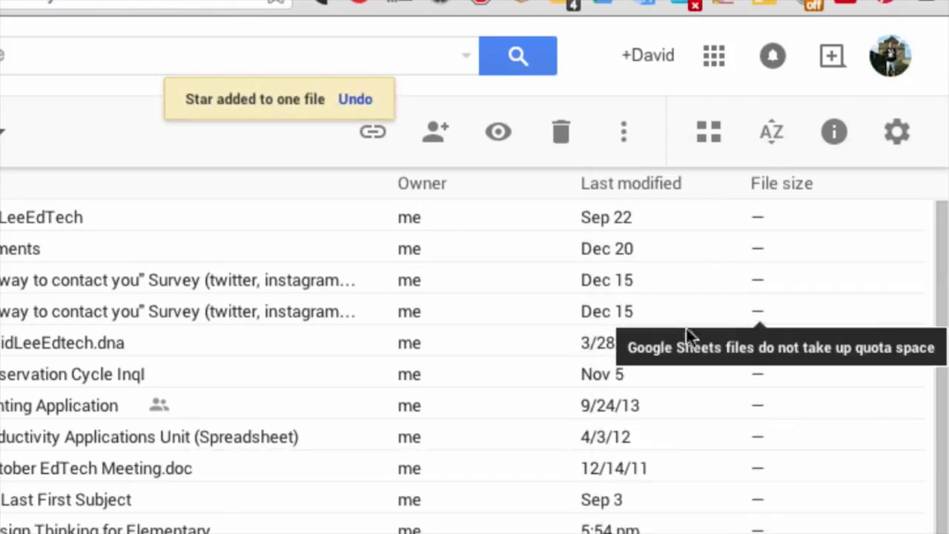
View the activity of the "1st2nd websites" document and look over its remaining file actions, including Download
left_click(629, 132)
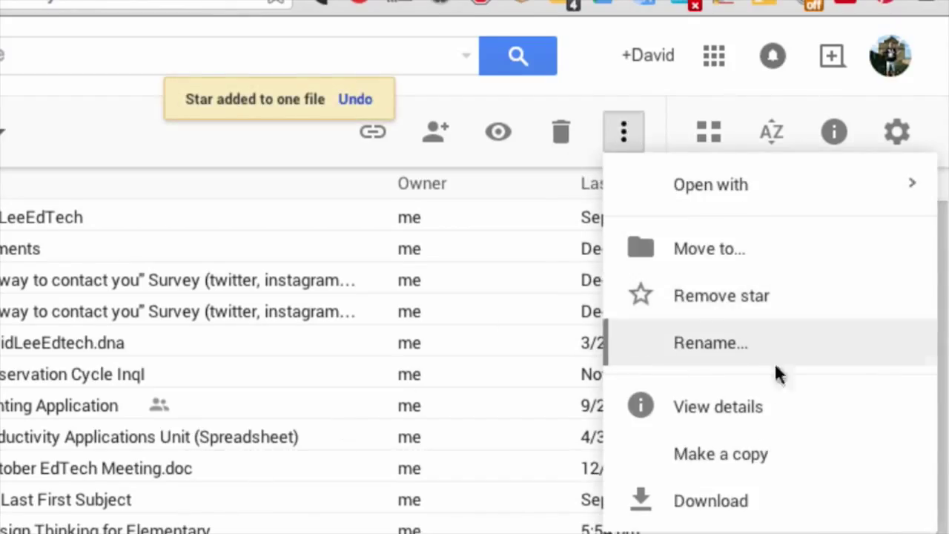
left_click(779, 413)
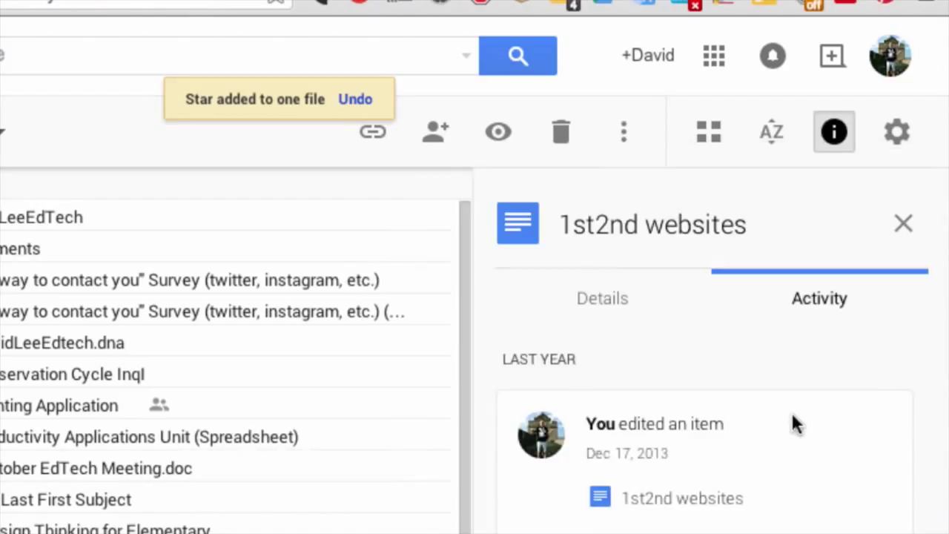
left_click(904, 224)
left_click(628, 132)
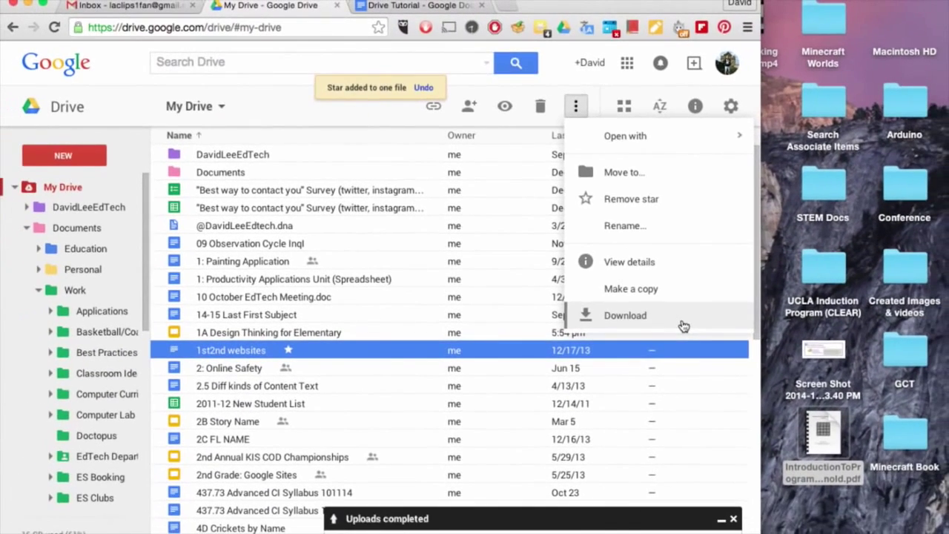
left_click(801, 492)
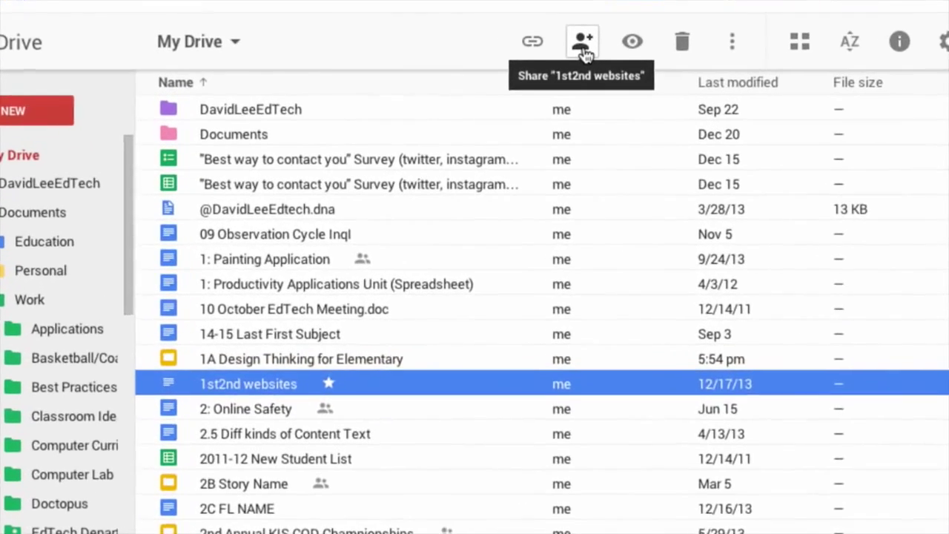
Turn on link sharing for the "1st2nd websites" document, with anyone with the link able to view
left_click(481, 102)
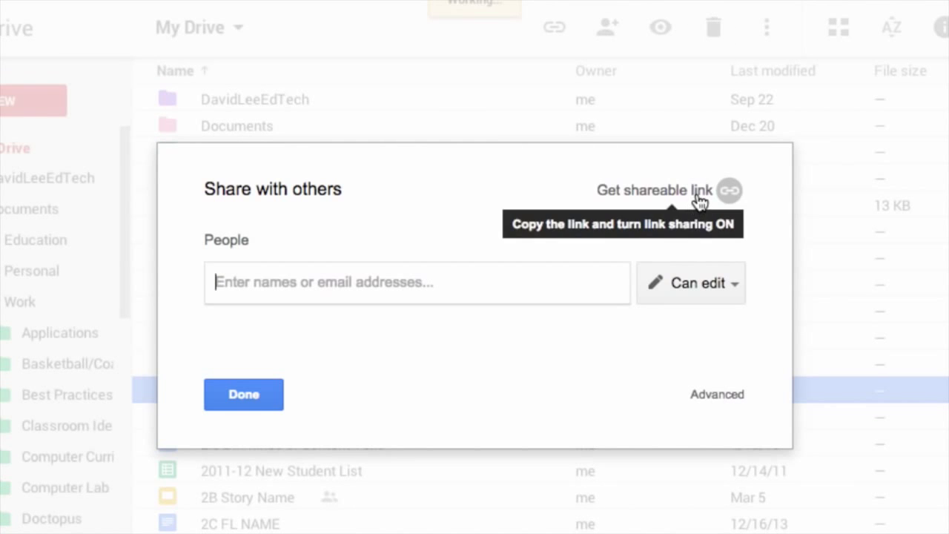
left_click(700, 198)
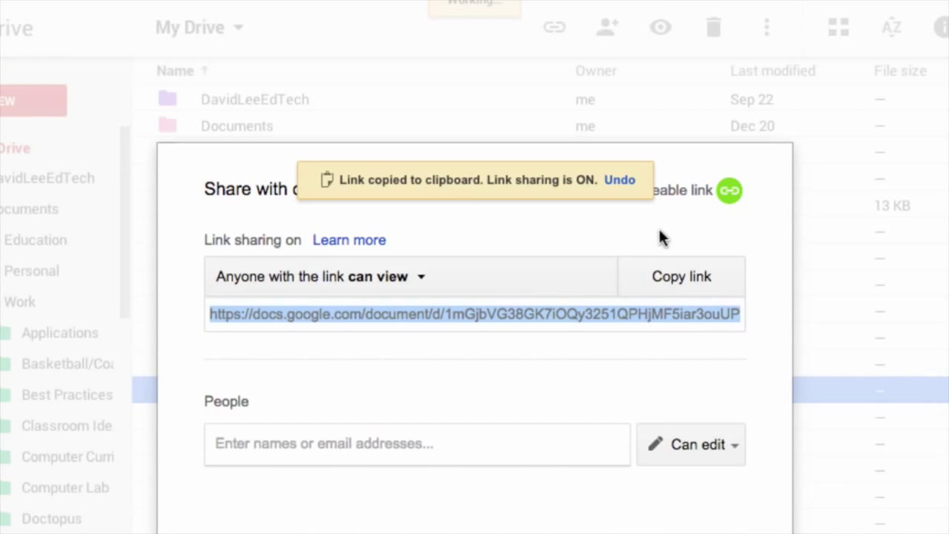
left_click(430, 287)
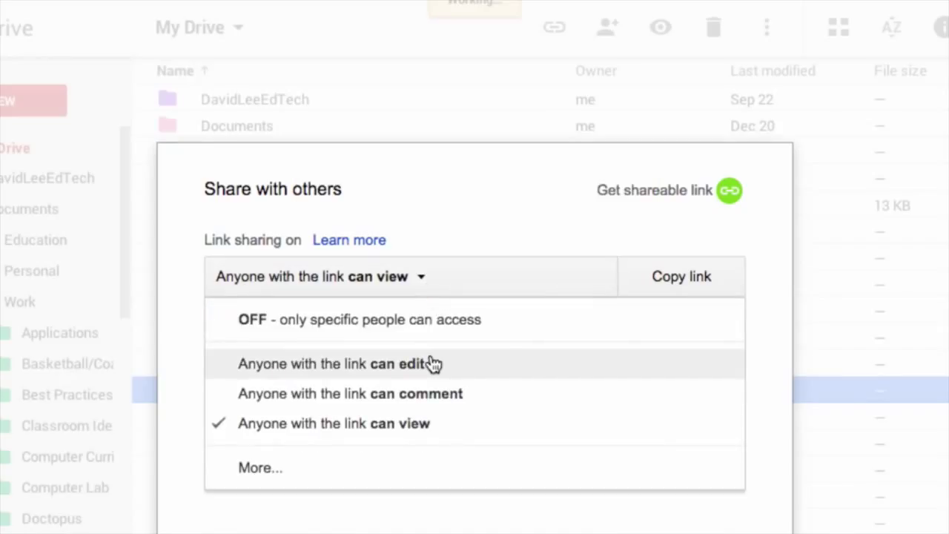
left_click(450, 432)
Add two people by e-mail to the document's sharing invitation and check the permission levels offered for them
left_click(391, 451)
type("david")
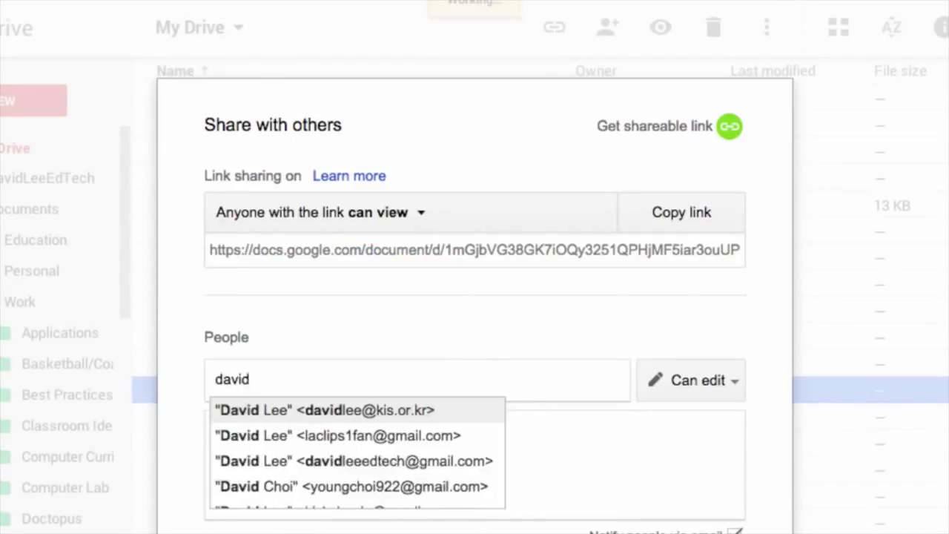
key("Return")
type("davi")
key("Down")
key("Down")
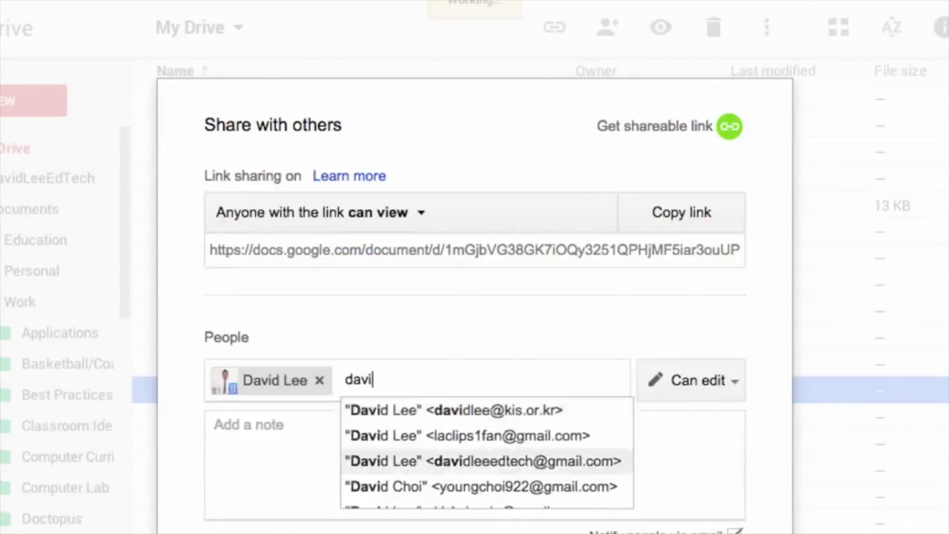
key("Return")
left_click(736, 317)
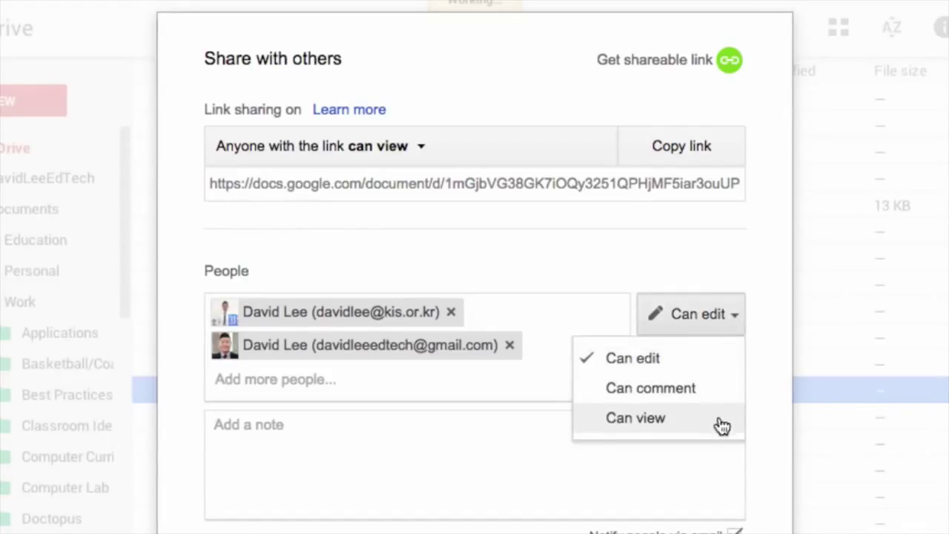
Write the invitation note "Check this doc out!", turn off e-mail notification, and cancel the invitation
left_click(384, 465)
type("Check this doc out!")
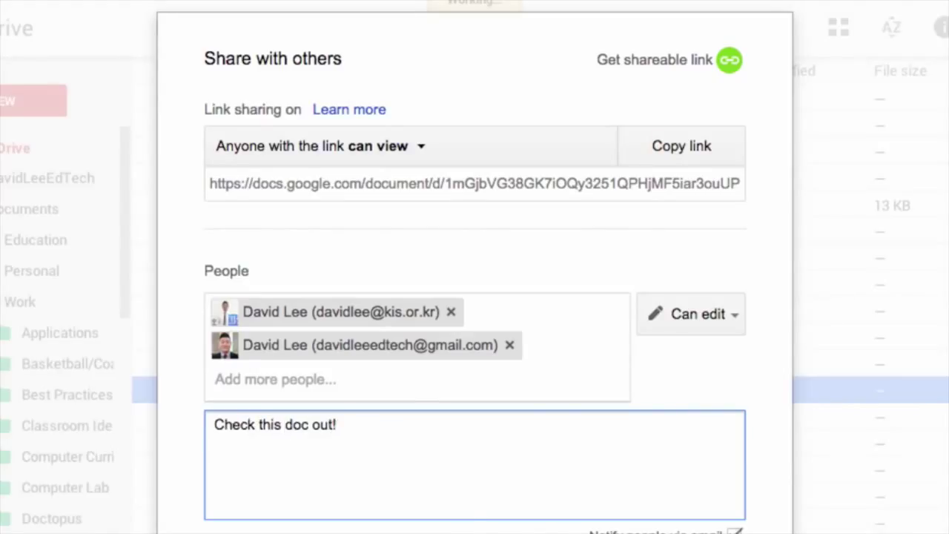
left_click(734, 531)
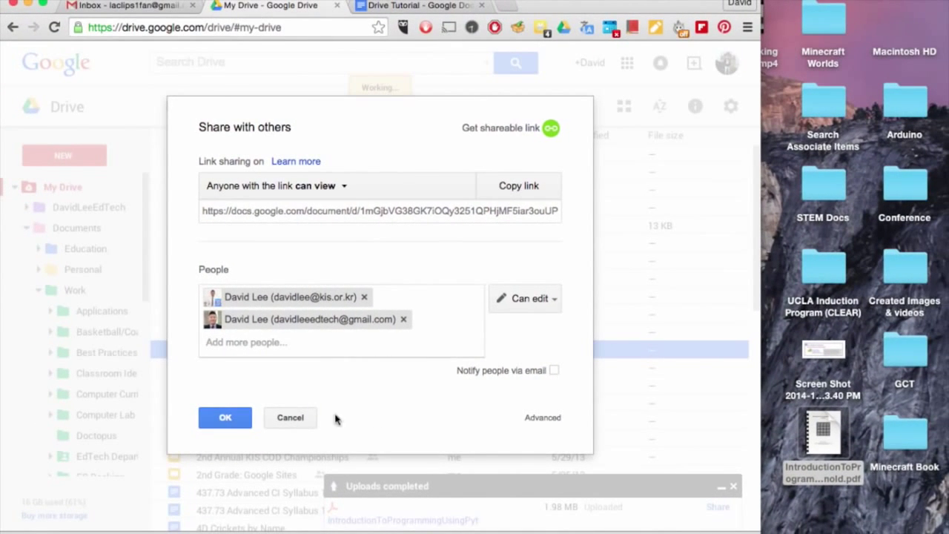
left_click(291, 417)
left_click(229, 381)
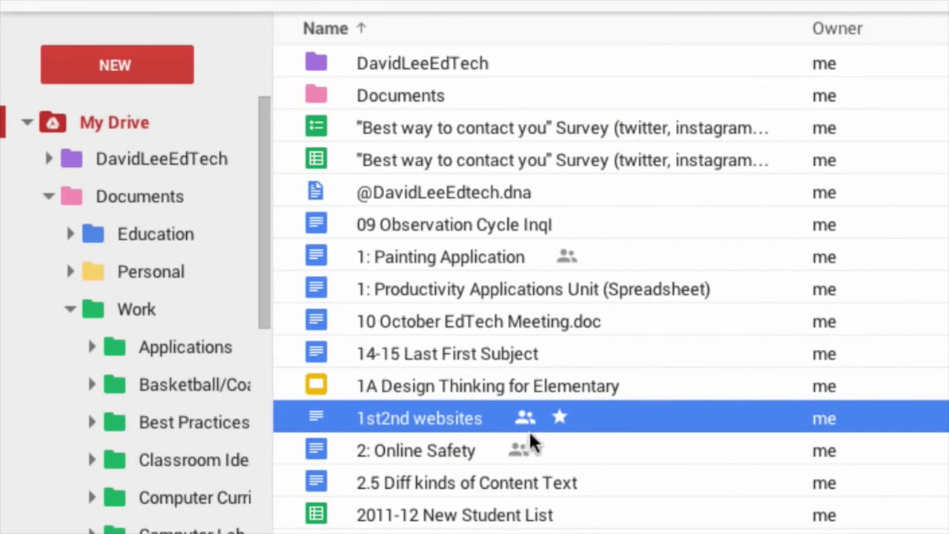
Move the "1st2nd websites" document into the Applications folder inside Work and collapse the My Drive folder tree
left_click_drag(610, 410, 210, 345)
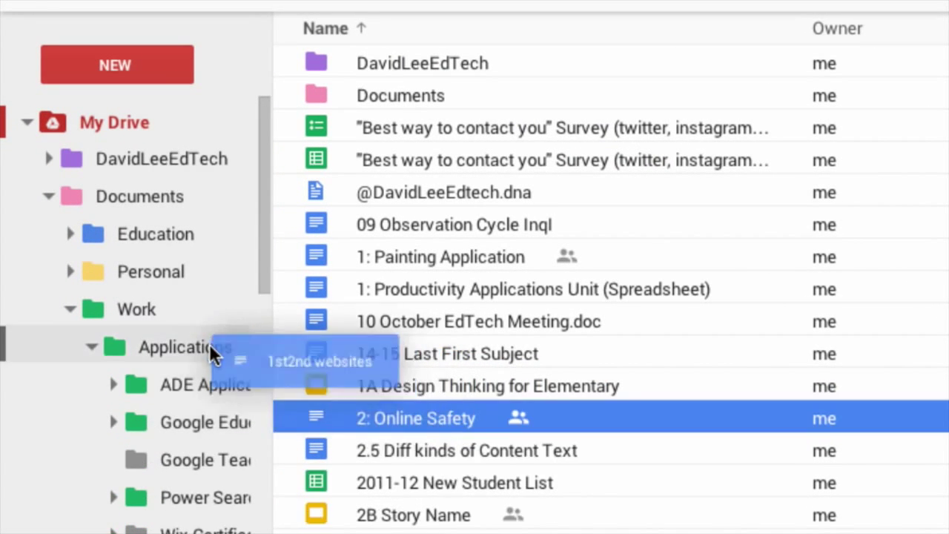
left_click(27, 121)
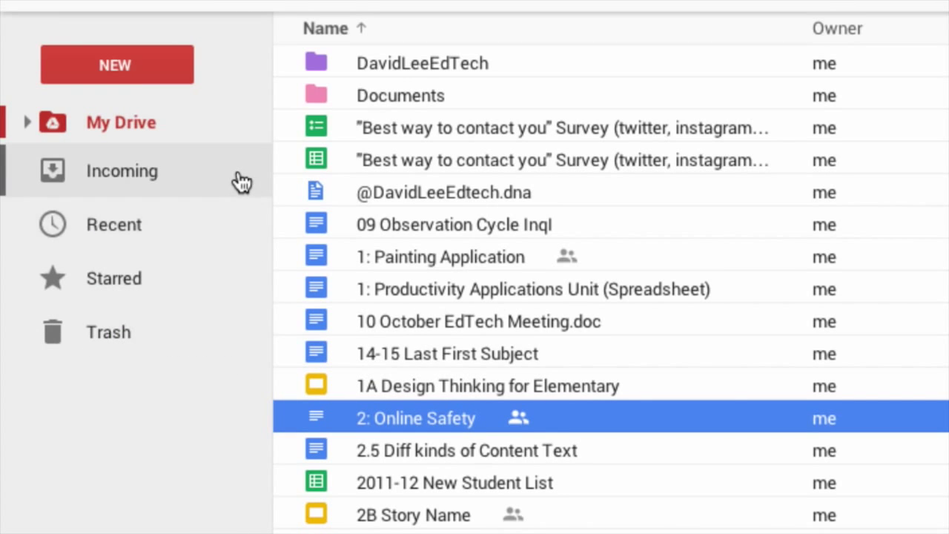
Look through the Incoming, Recent, Starred and Trash views, widening the browser window to see the full list
left_click(241, 181)
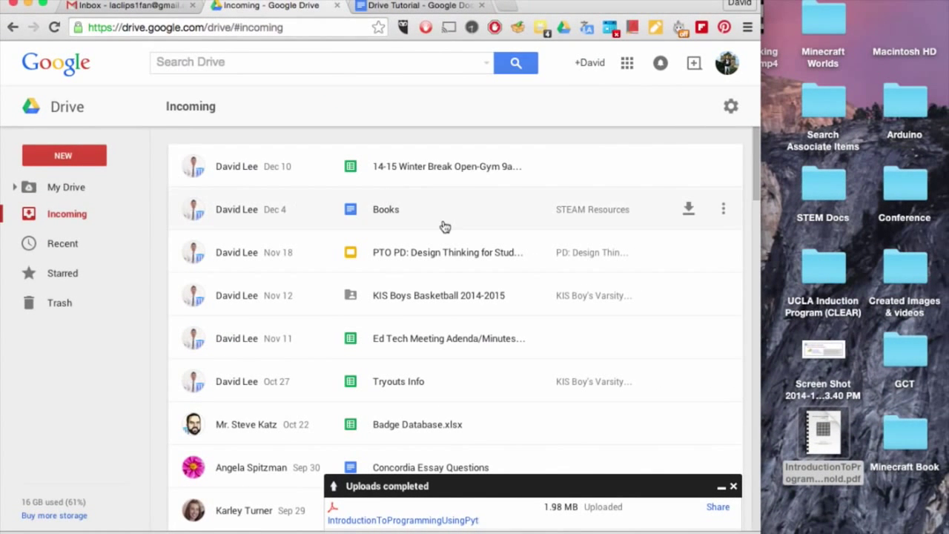
left_click_drag(762, 237, 945, 282)
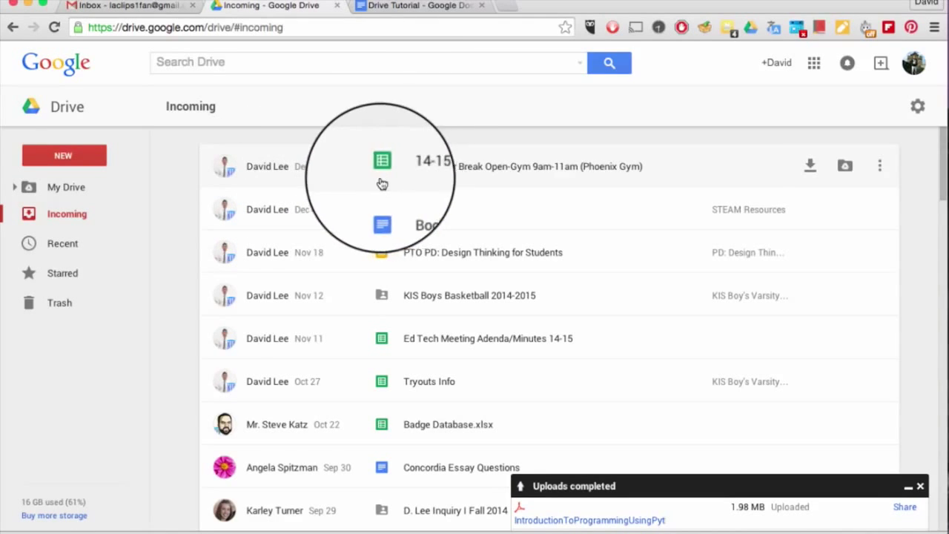
left_click(105, 243)
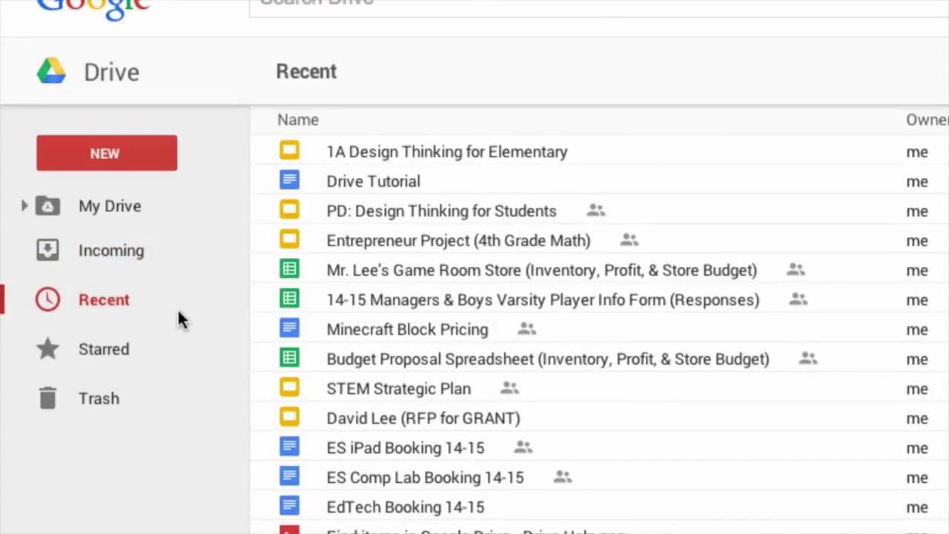
left_click(184, 355)
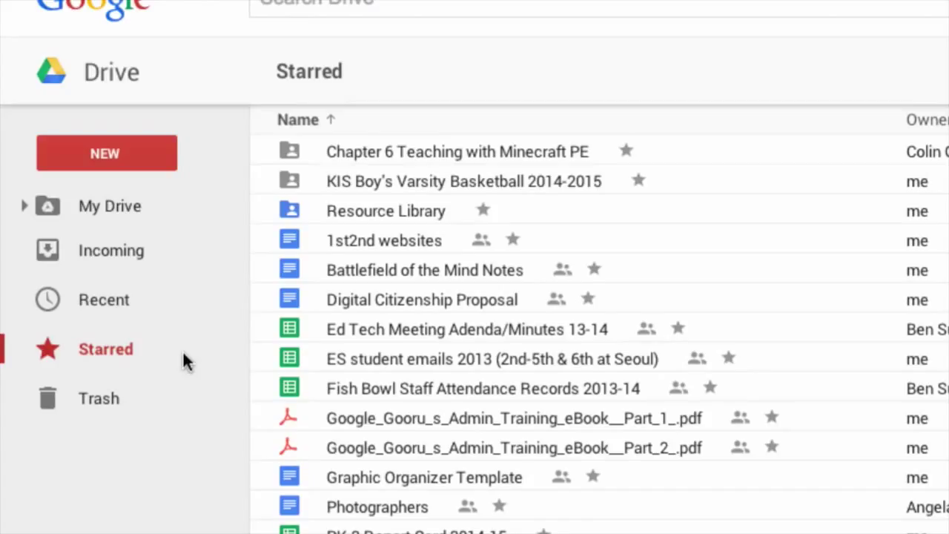
left_click(184, 410)
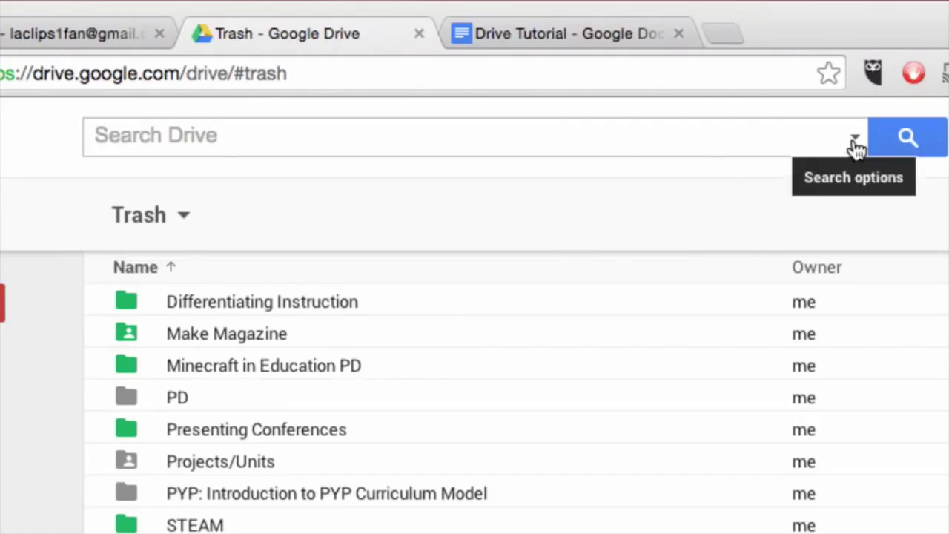
Search Drive with the file type Folders, opens with Google Docs, and ownership set to Not owned by me
left_click(855, 143)
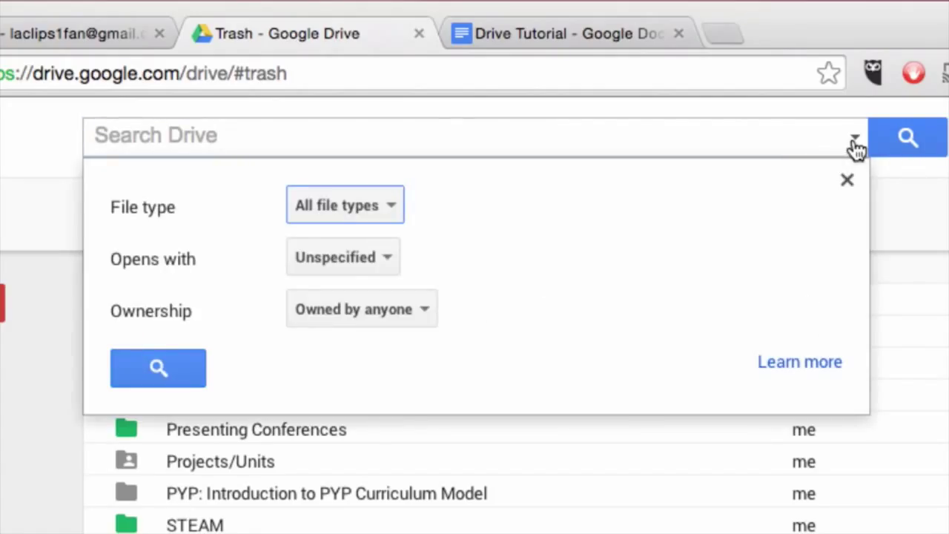
left_click(393, 205)
left_click(390, 258)
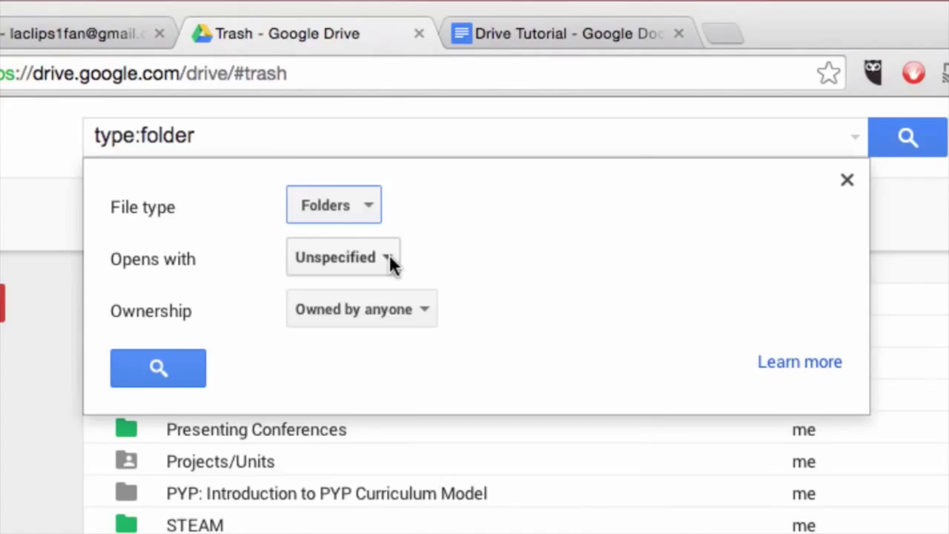
left_click(389, 255)
left_click(387, 415)
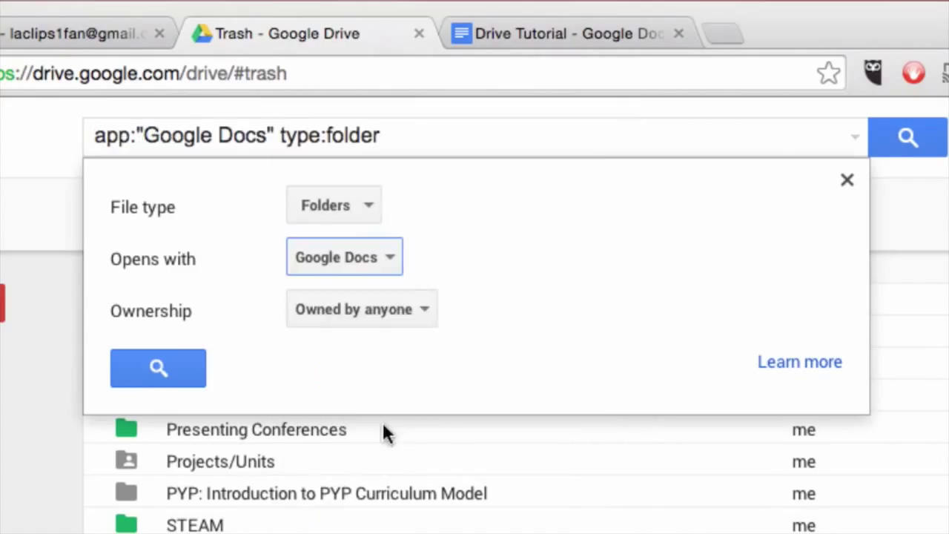
left_click(401, 311)
left_click(447, 409)
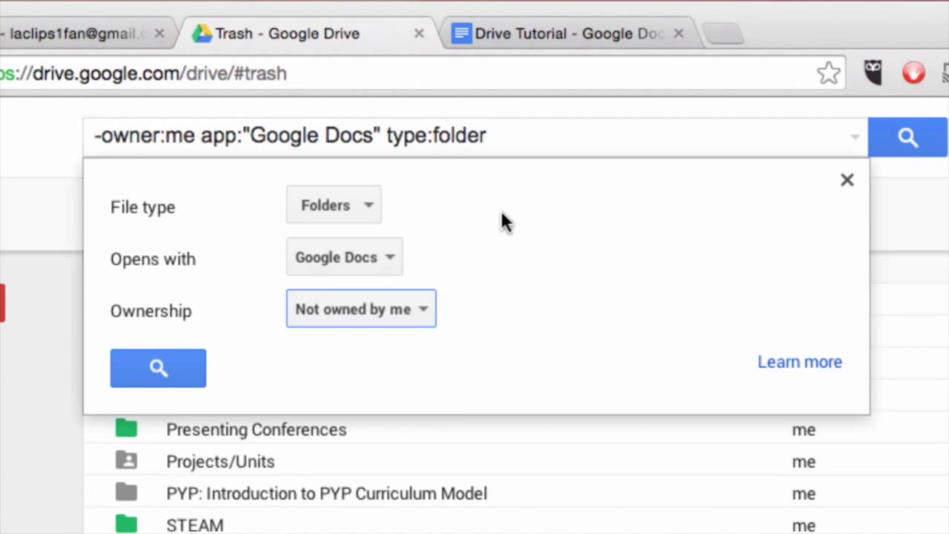
left_click(188, 382)
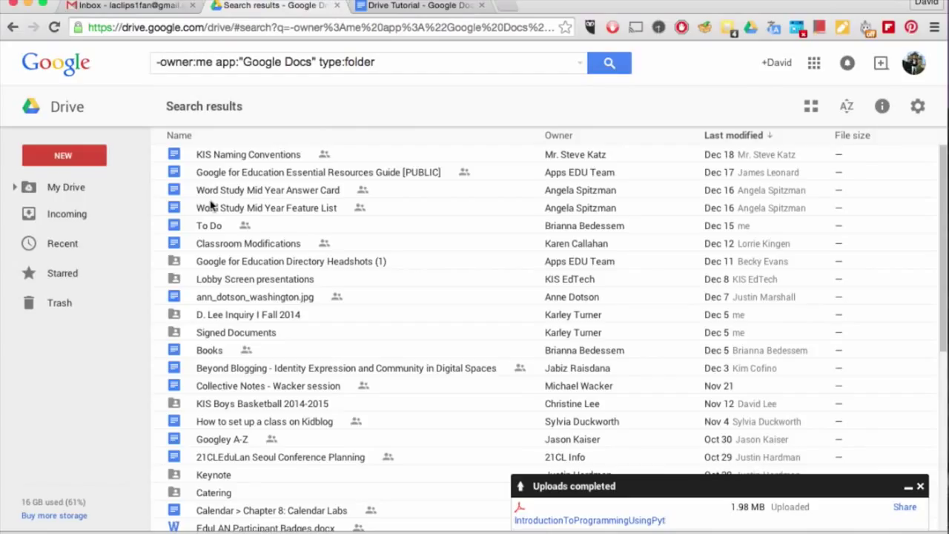
Display the search results as a grid and check the available sort options
left_click(811, 104)
scroll(808, 108, "down", 4)
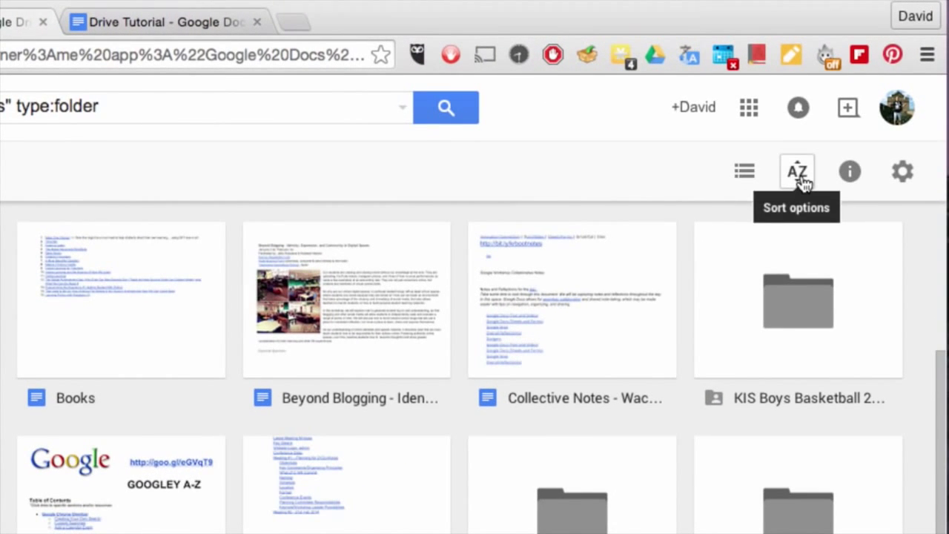
left_click(803, 178)
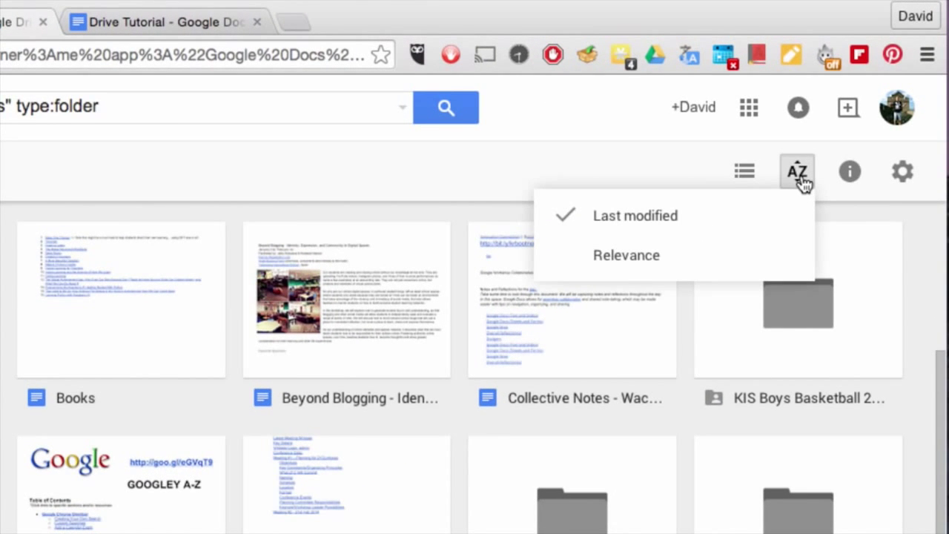
left_click(799, 178)
View the activity and details of the "Books" document and look over the Drive settings choices
left_click(197, 370)
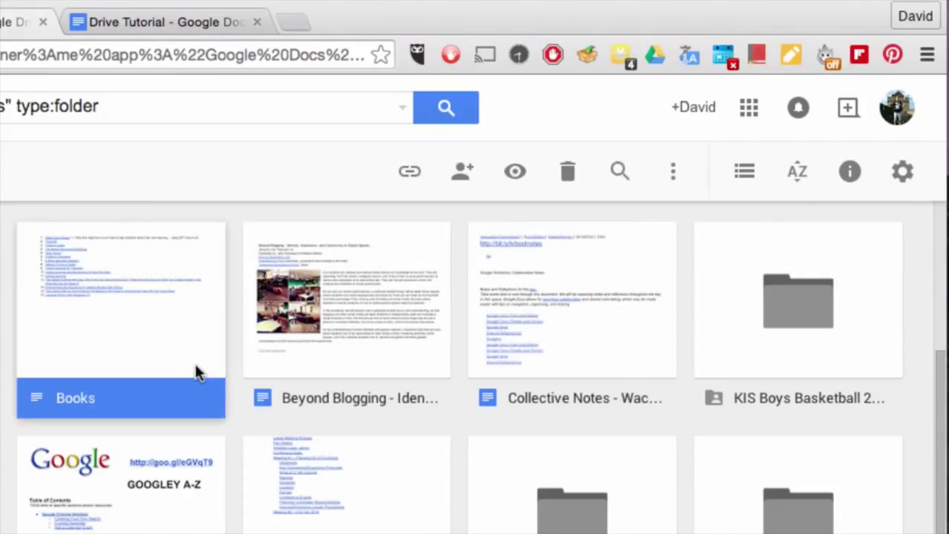
left_click(852, 178)
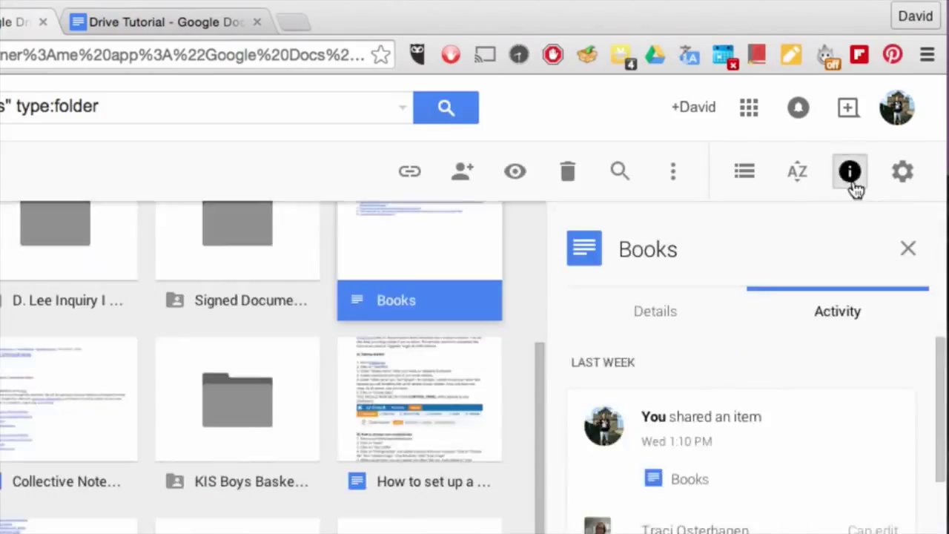
left_click(647, 315)
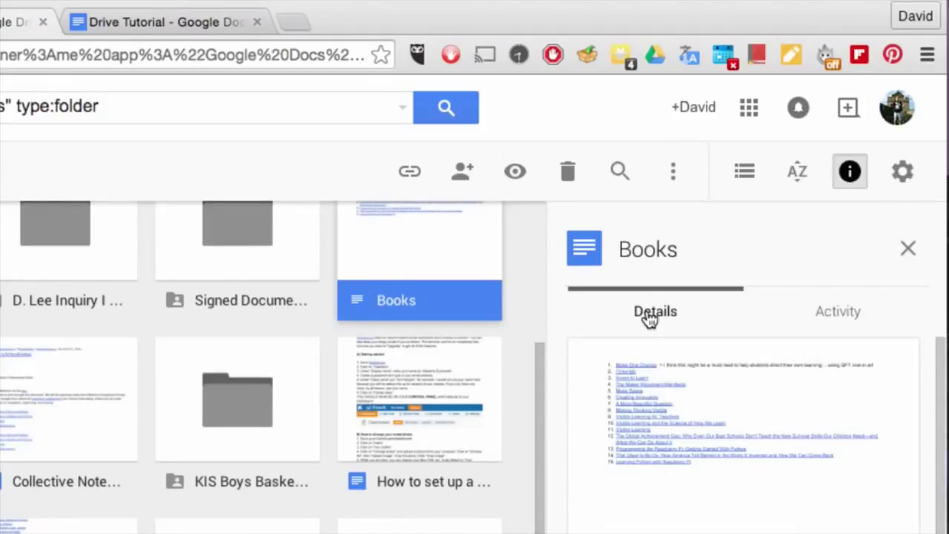
left_click(909, 250)
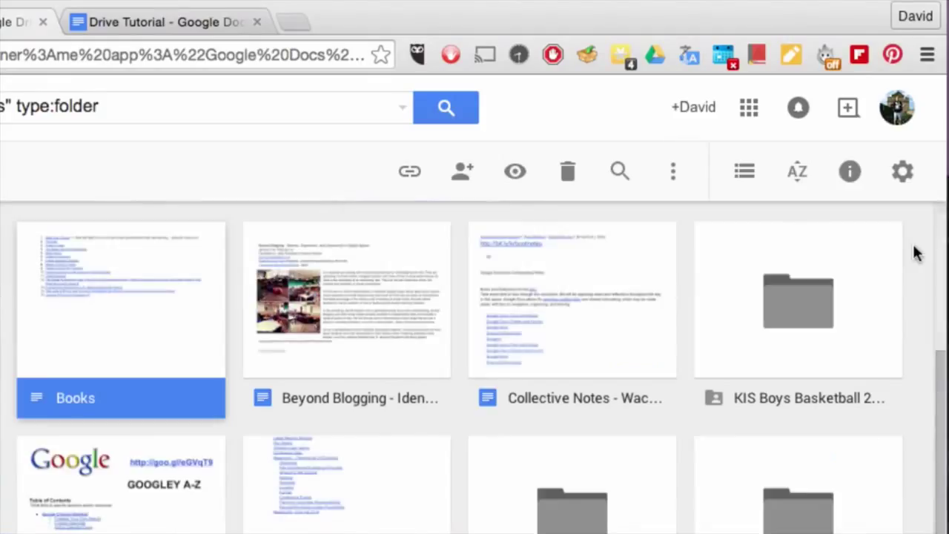
left_click(902, 178)
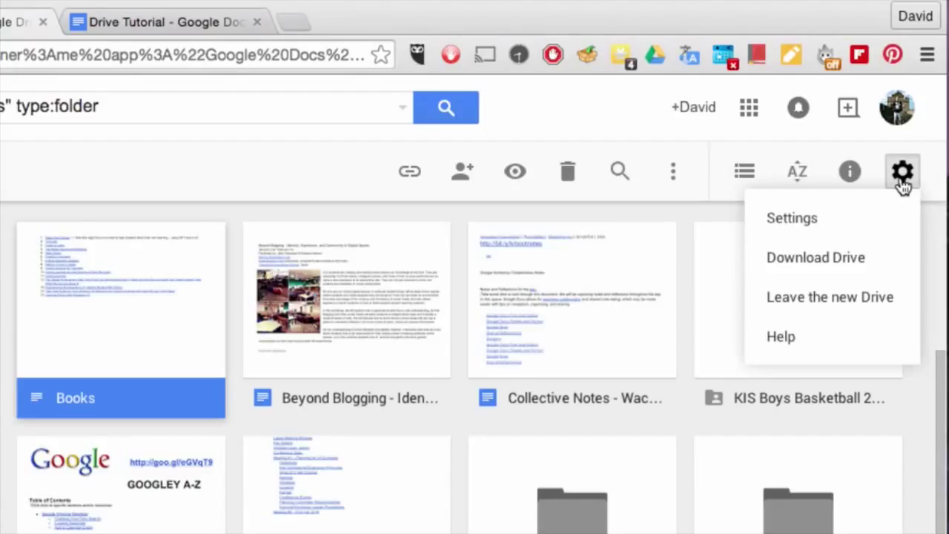
View the account's Google+ page and return to the Drive search results
left_click(693, 108)
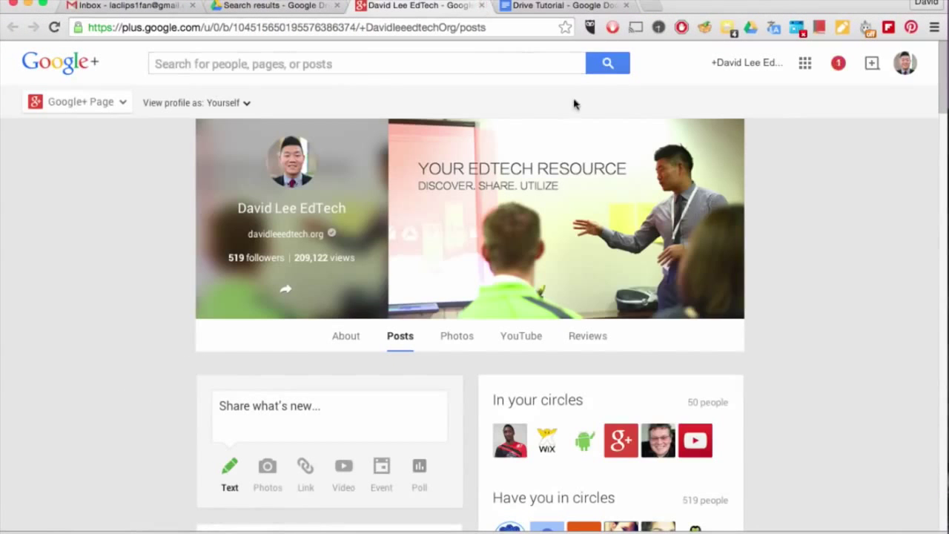
left_click(737, 65)
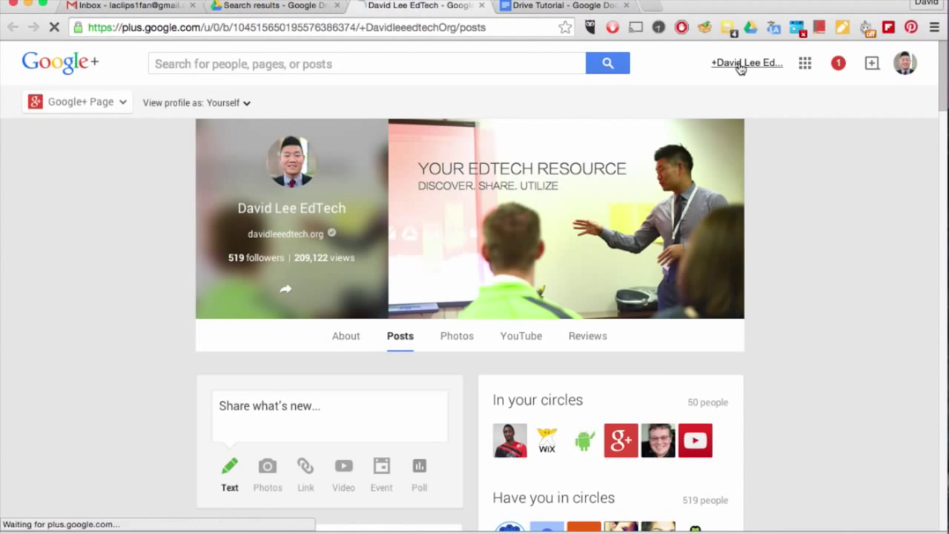
left_click(244, 8)
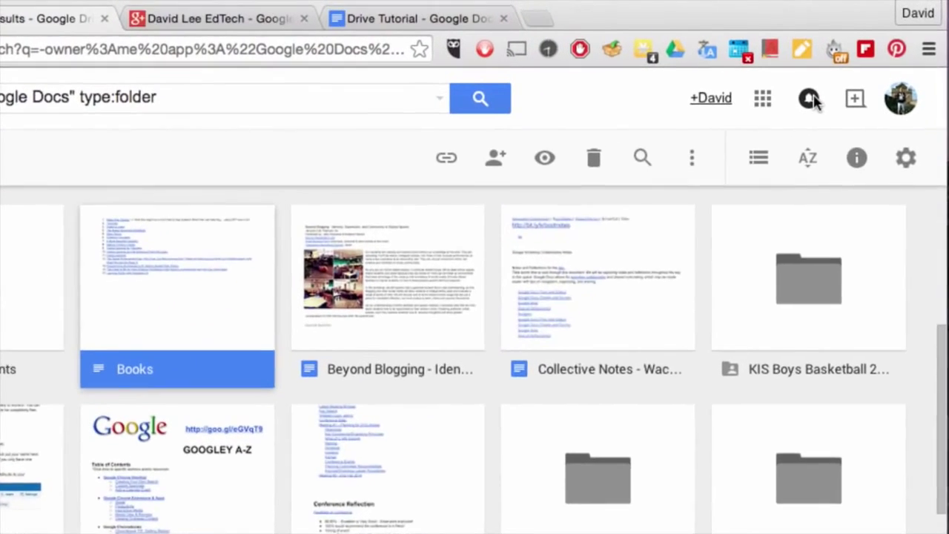
Check the Google+ notifications and the options for sharing a new post, closing the post form without sharing
left_click(810, 100)
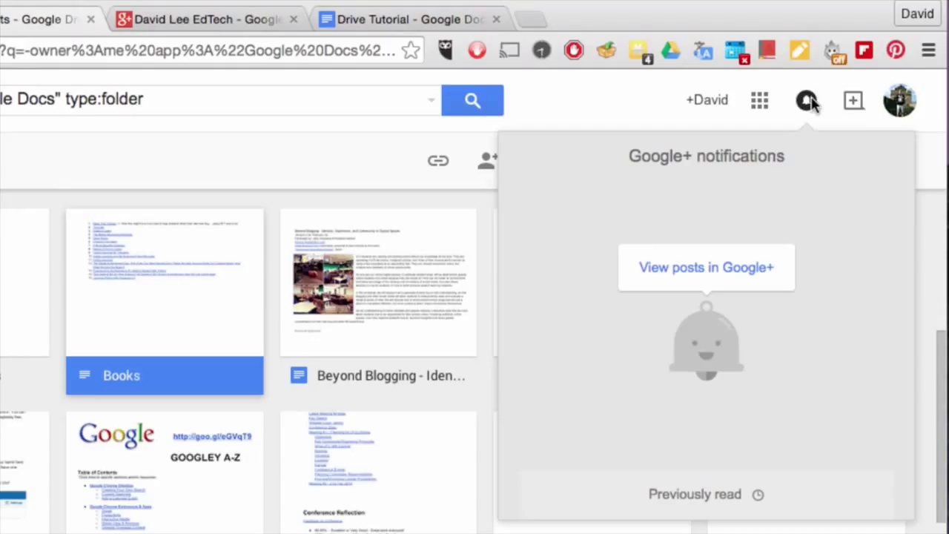
left_click(853, 102)
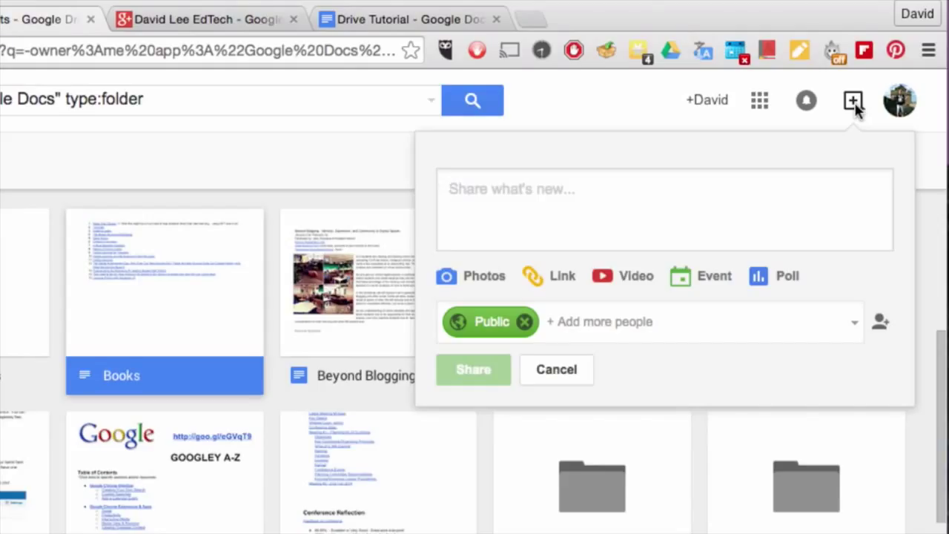
left_click(853, 102)
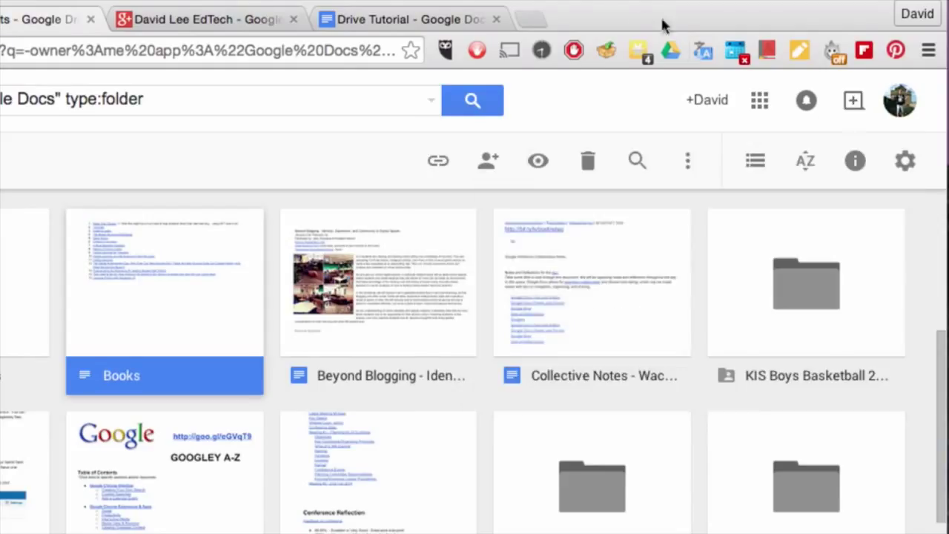
Open the Chrome Web Store at chrome.google.com/webstore in a new browser tab
left_click(530, 23)
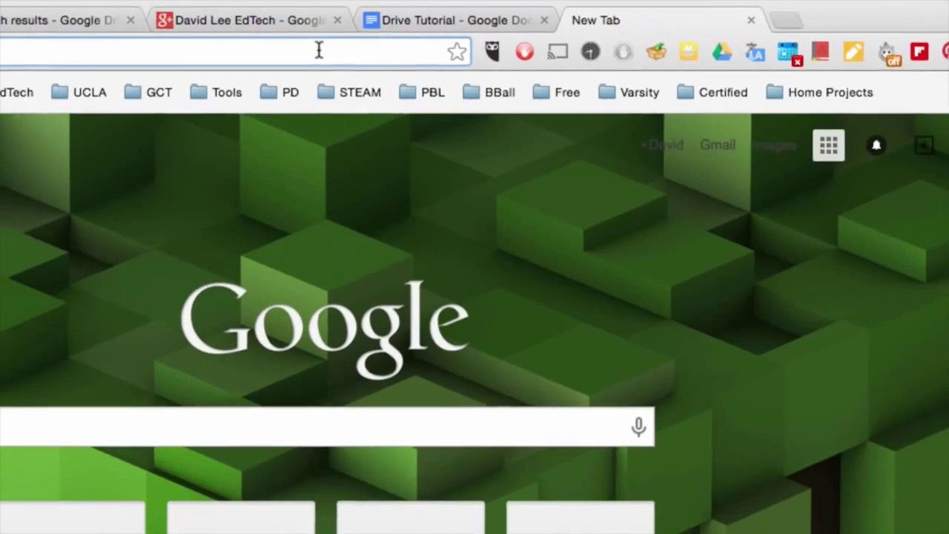
type("chrome.goo")
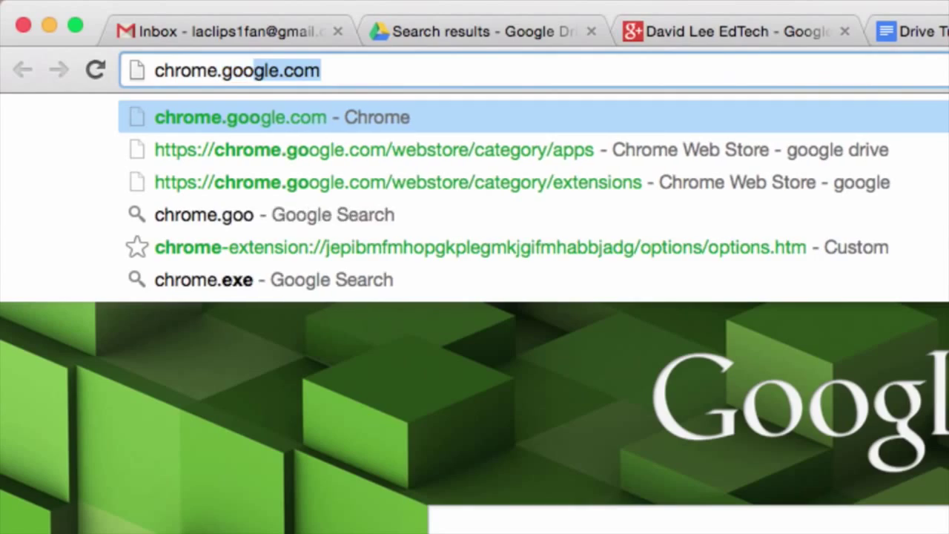
type("gle.com/webstore")
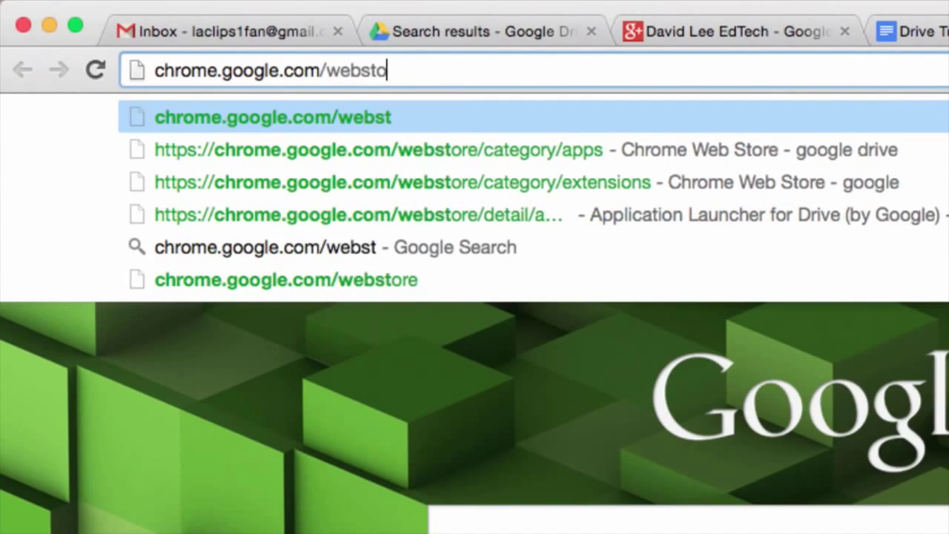
key("Return")
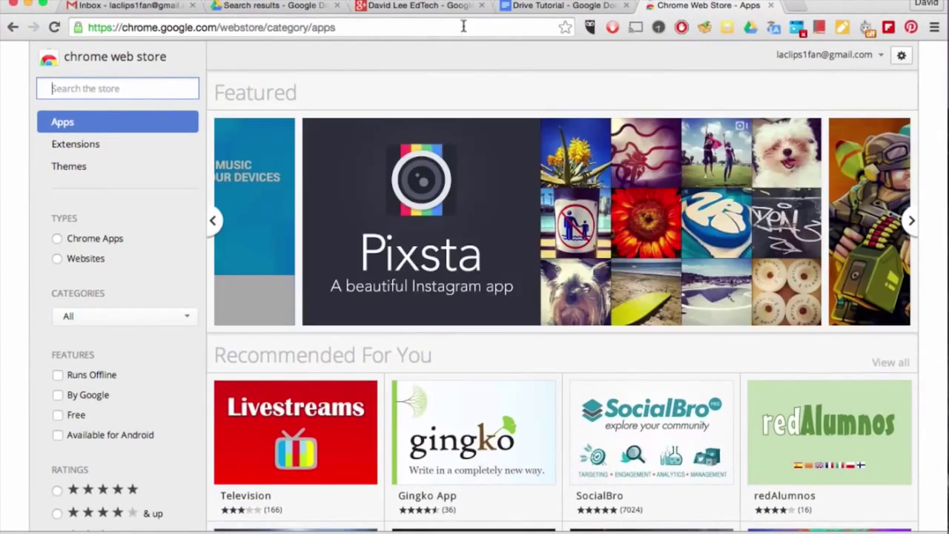
Search the Chrome Web Store for "Google Drive" and look through the matching apps and extensions
type("Google Drive")
key("Return")
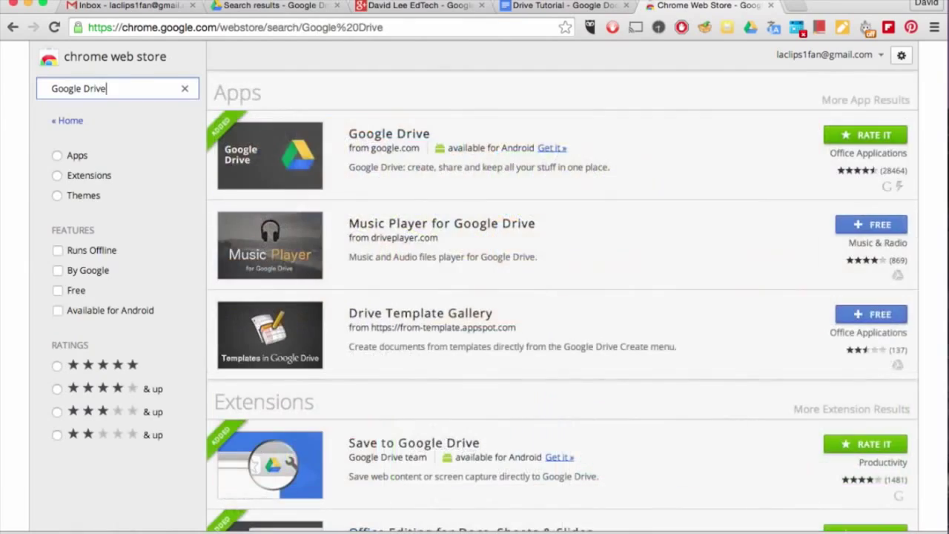
scroll(856, 327, "down", 3)
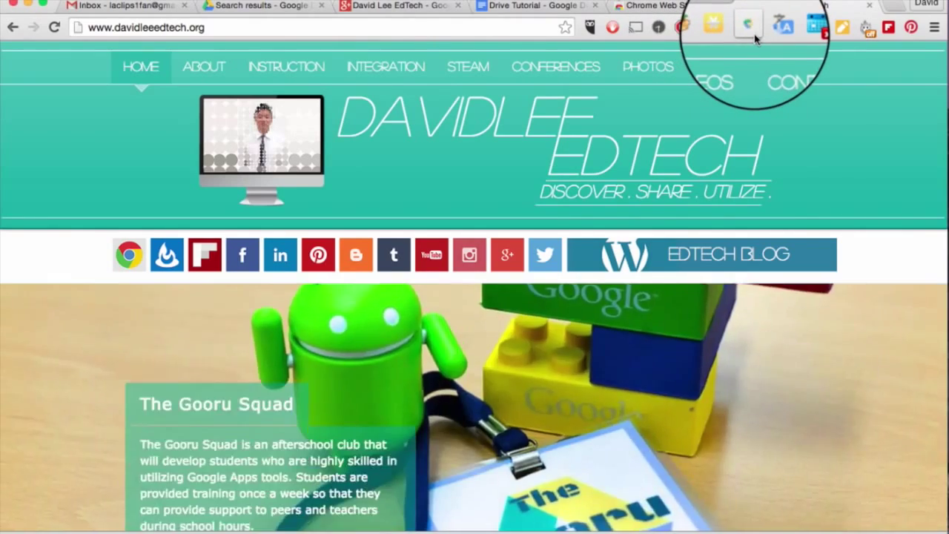
Start saving the open EdTech website to Google Drive with the browser extension and cancel the upload
left_click(750, 28)
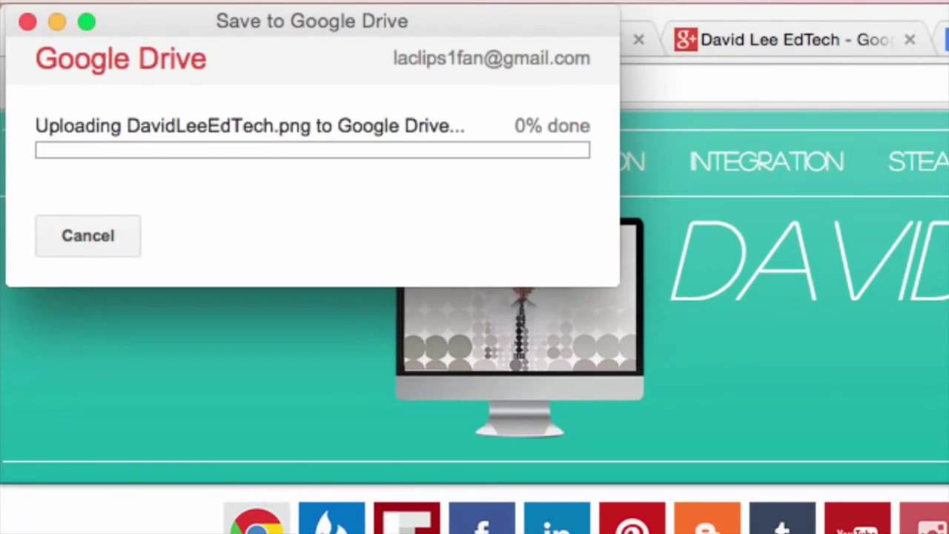
left_click(106, 243)
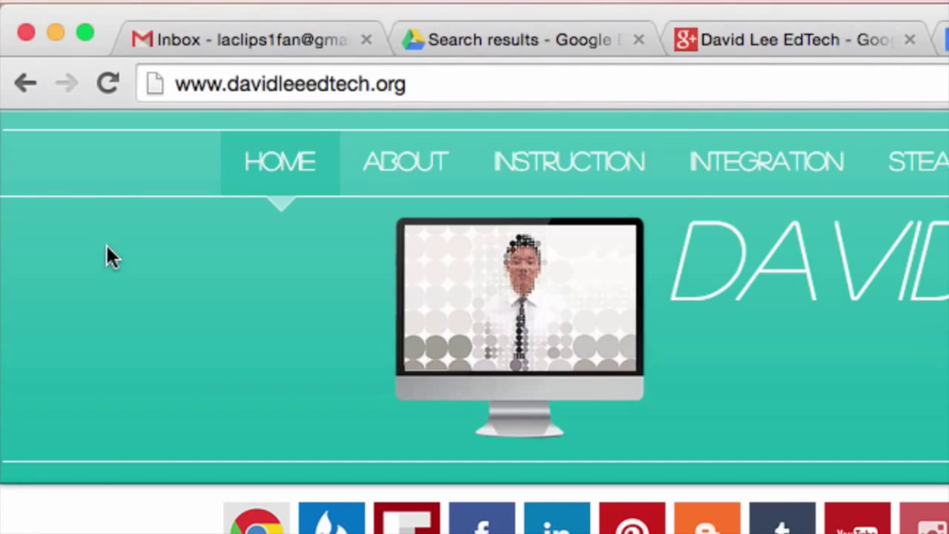
Return to the Drive search results and view the signed-in account's options and the storage usage breakdown
left_click(489, 41)
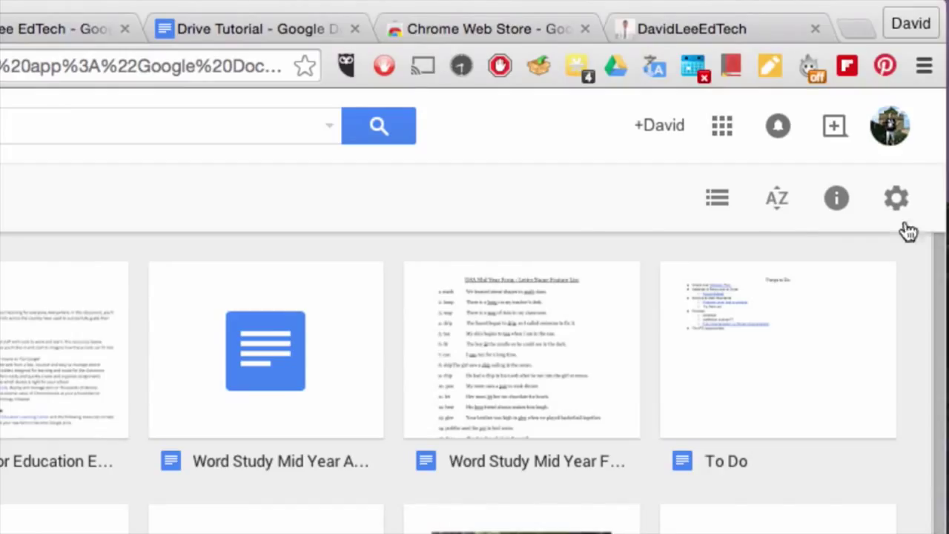
left_click(892, 128)
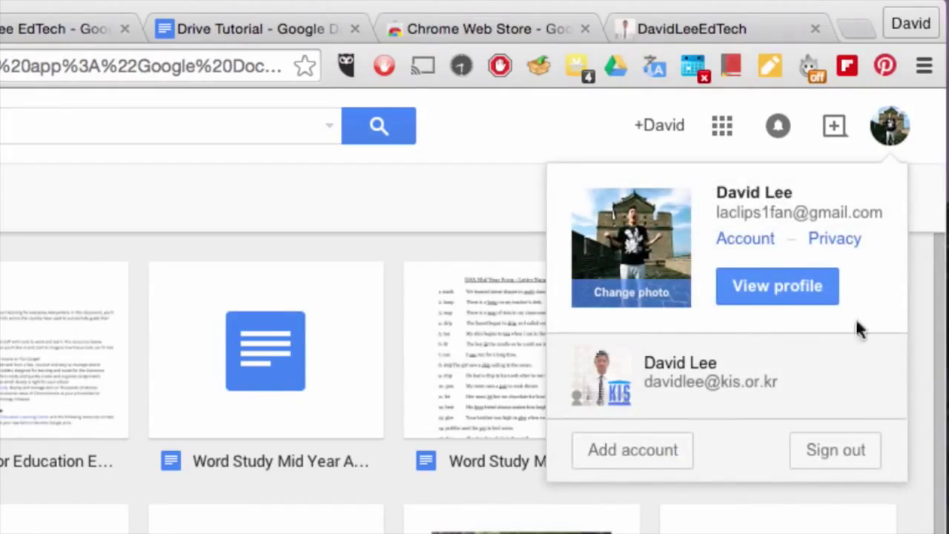
left_click(853, 379)
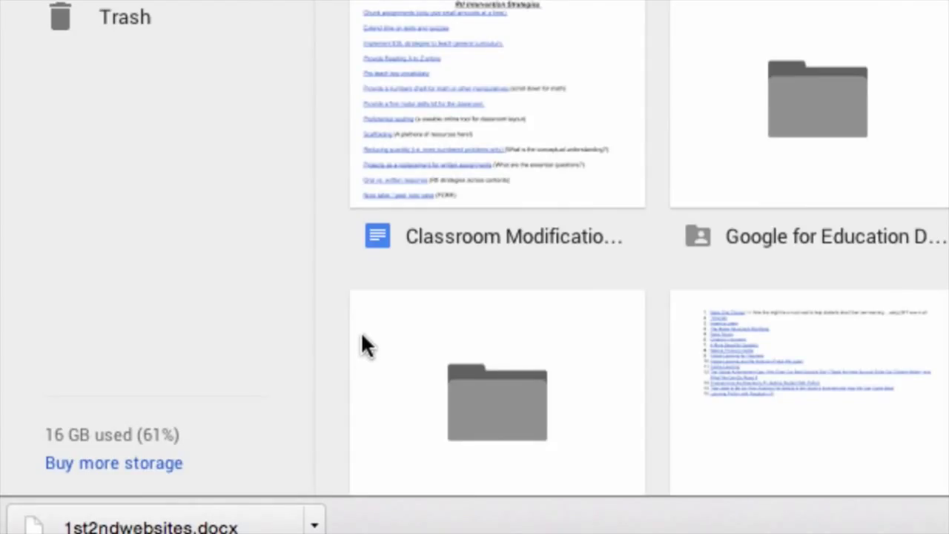
mouse_move(149, 443)
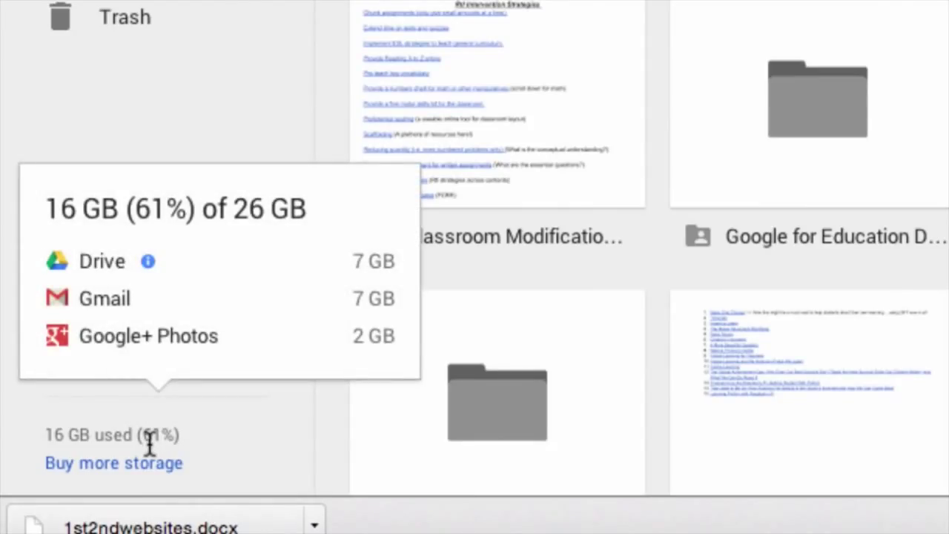